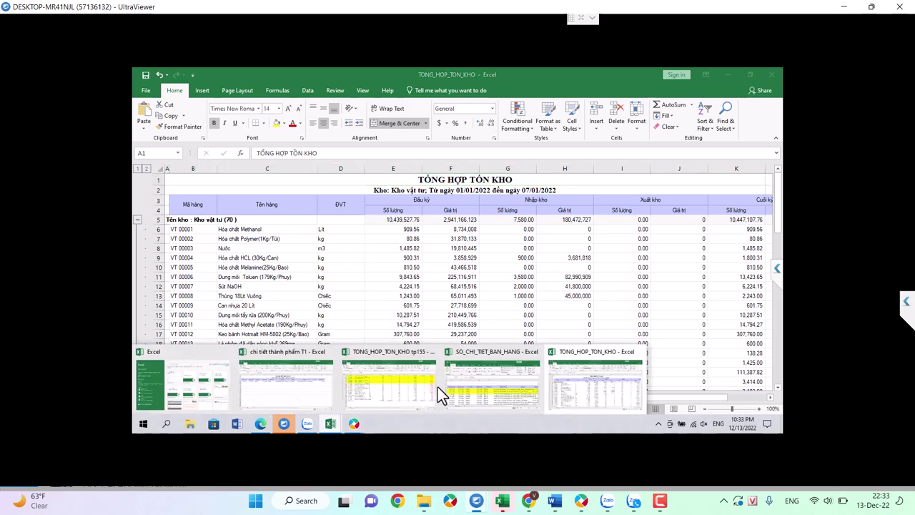
# Fill rows 7 and 8, the 13/01/2022 sales lines, with red in the SO_CHI_TIET_BAN_HANG workbook
pyautogui.click(488, 386)
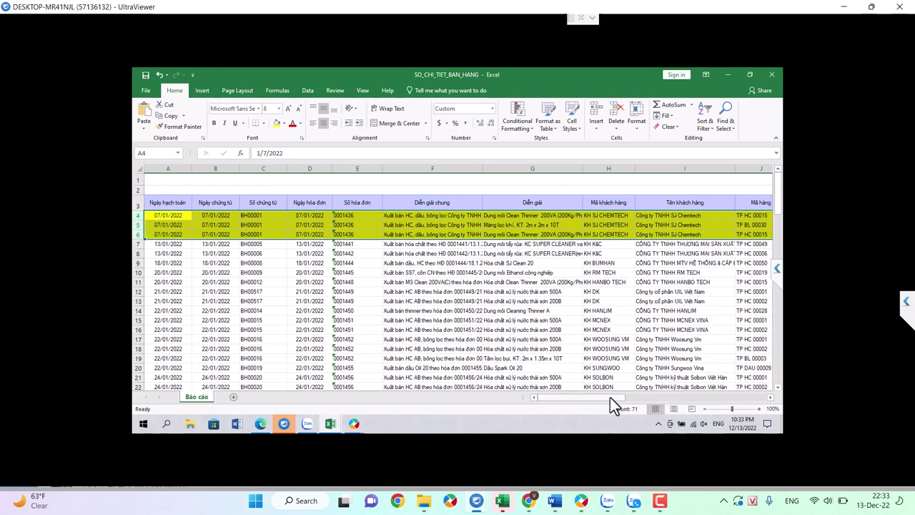
pyautogui.moveTo(610, 397)
pyautogui.mouseDown()
pyautogui.moveTo(638, 397)
pyautogui.moveTo(621, 402)
pyautogui.mouseUp()
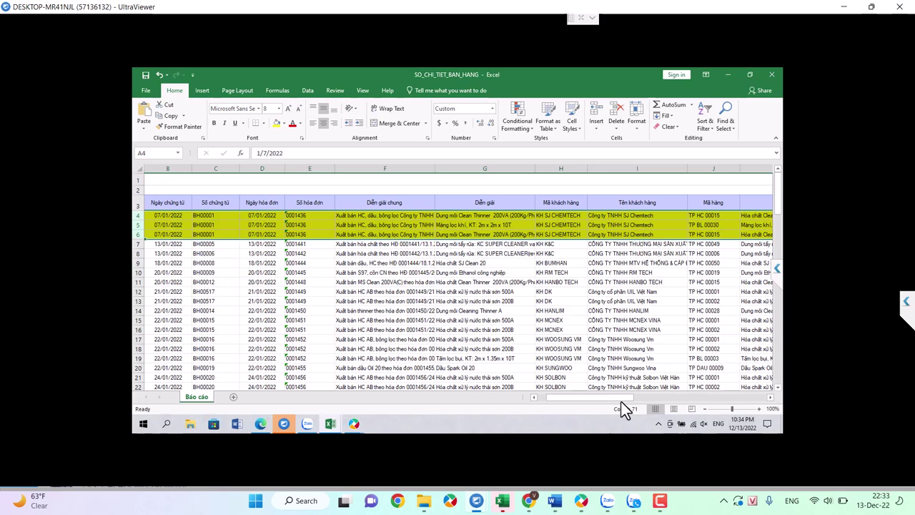
pyautogui.moveTo(138, 243); pyautogui.dragTo(138, 253)
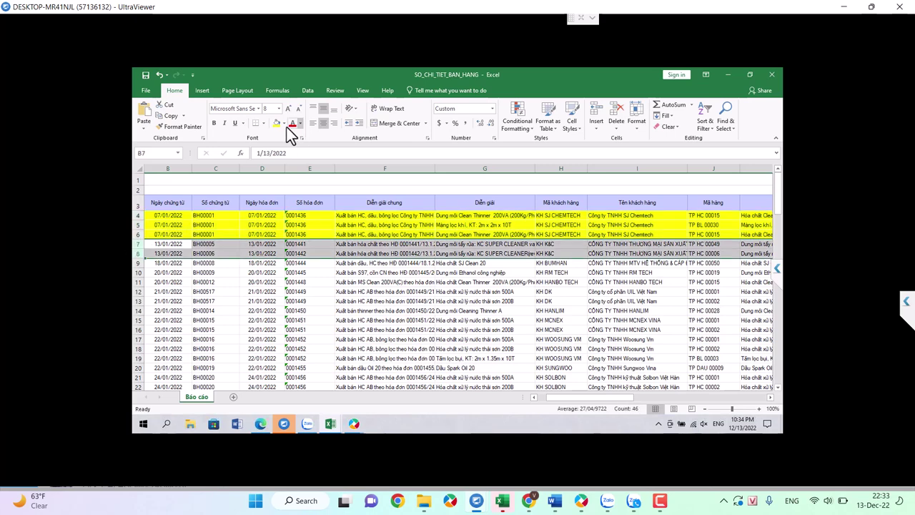
pyautogui.click(283, 125)
pyautogui.click(289, 196)
pyautogui.click(377, 300)
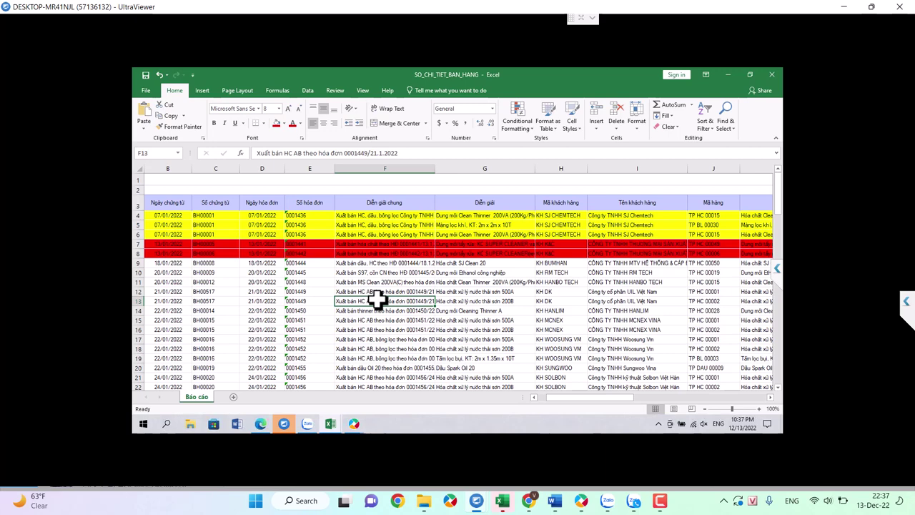
pyautogui.click(748, 74)
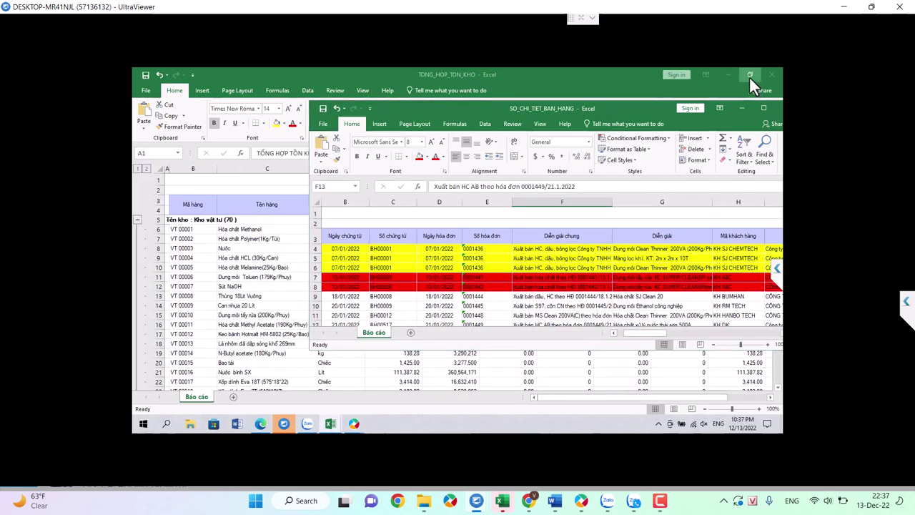
pyautogui.click(749, 75)
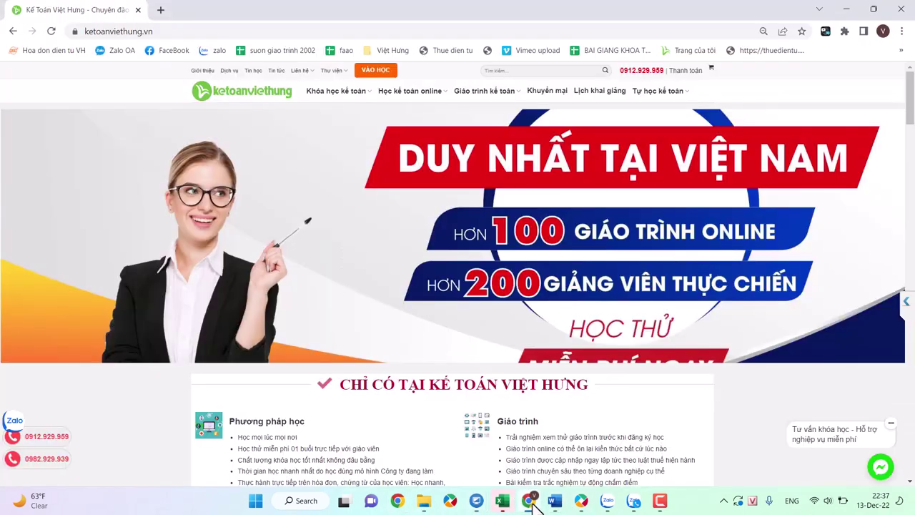
pyautogui.click(528, 501)
pyautogui.moveTo(482, 504)
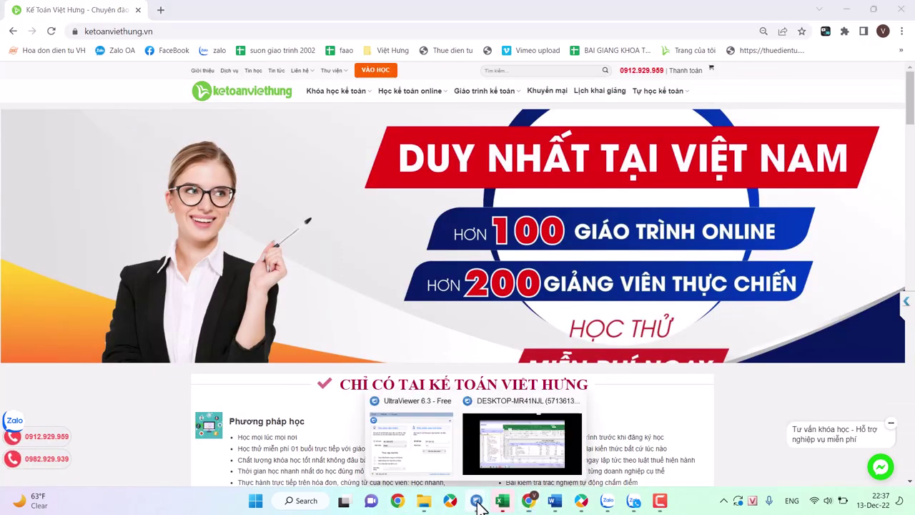
pyautogui.click(499, 454)
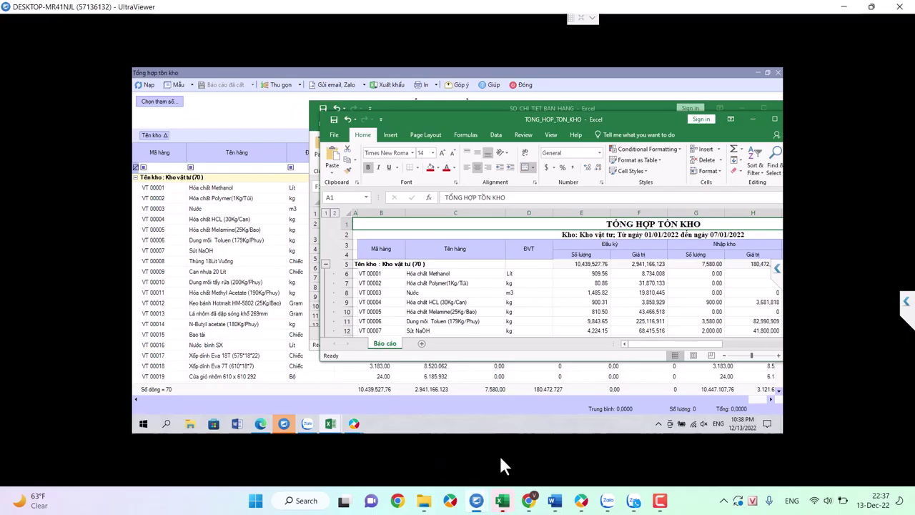
pyautogui.click(773, 117)
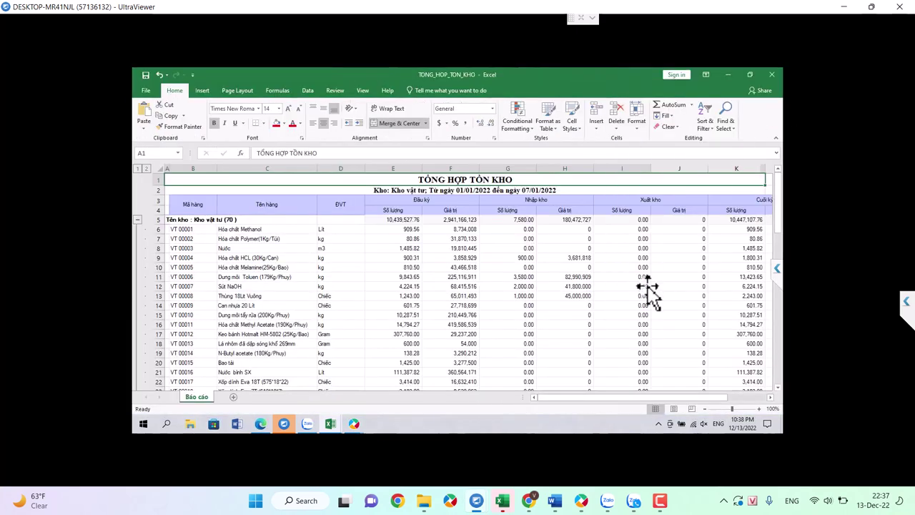
# Take the remote desktop window out of full size and bring back the SO_CHI_TIET_BAN_HANG workbook maximized
pyautogui.press('super+Down')
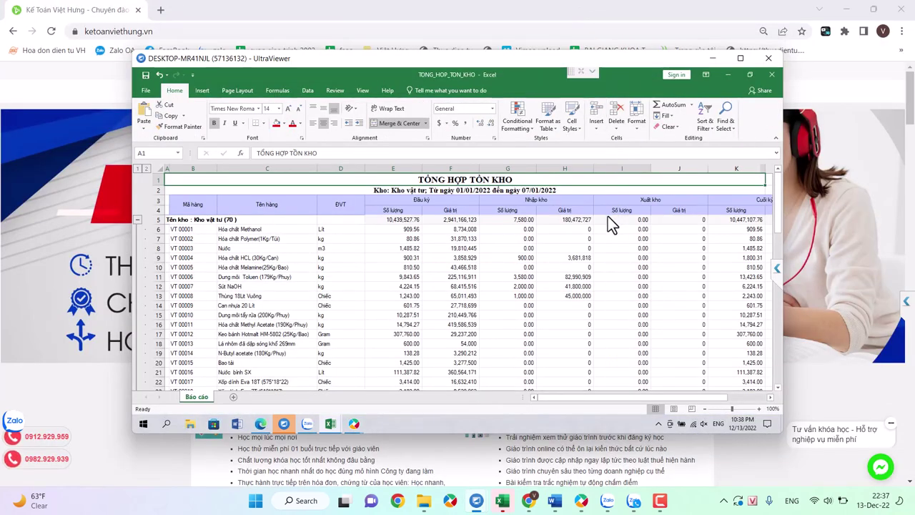
pyautogui.moveTo(330, 423)
pyautogui.click(475, 400)
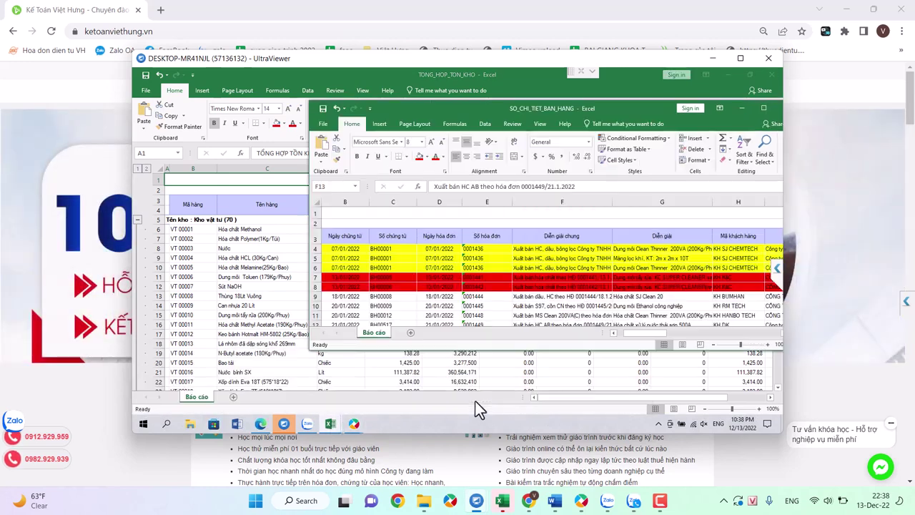
pyautogui.click(763, 108)
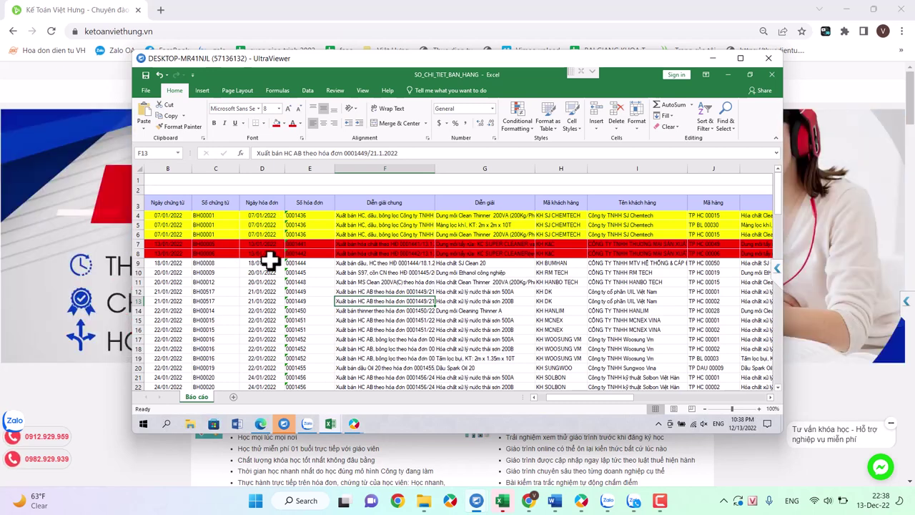
# Close the open MISA stock report and rerun Tổng hợp tồn kho for warehouse VT (Kho vật tư), from 01/01/2022 to 07/01/2022
pyautogui.moveTo(354, 422)
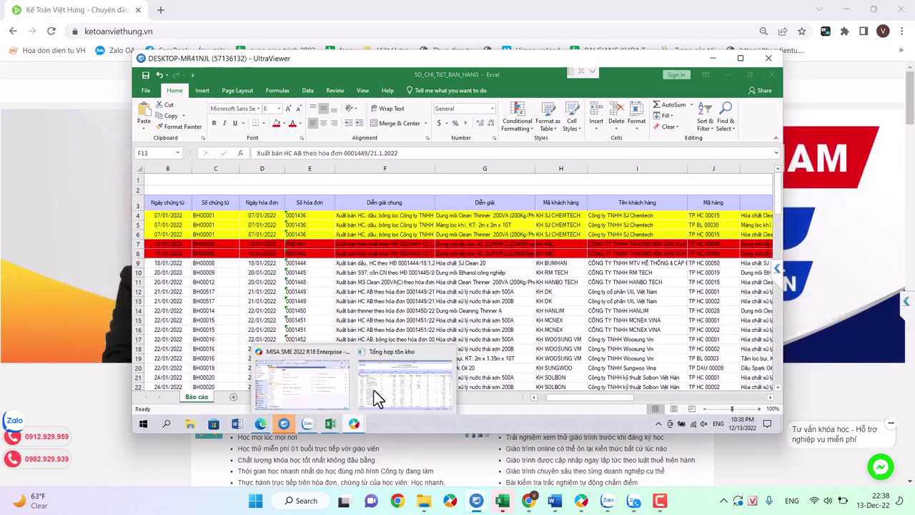
pyautogui.click(375, 394)
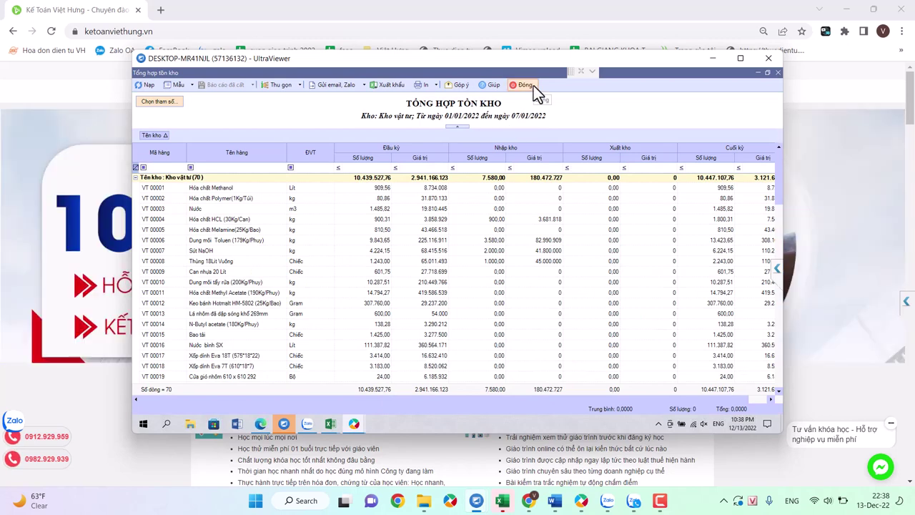
pyautogui.click(529, 85)
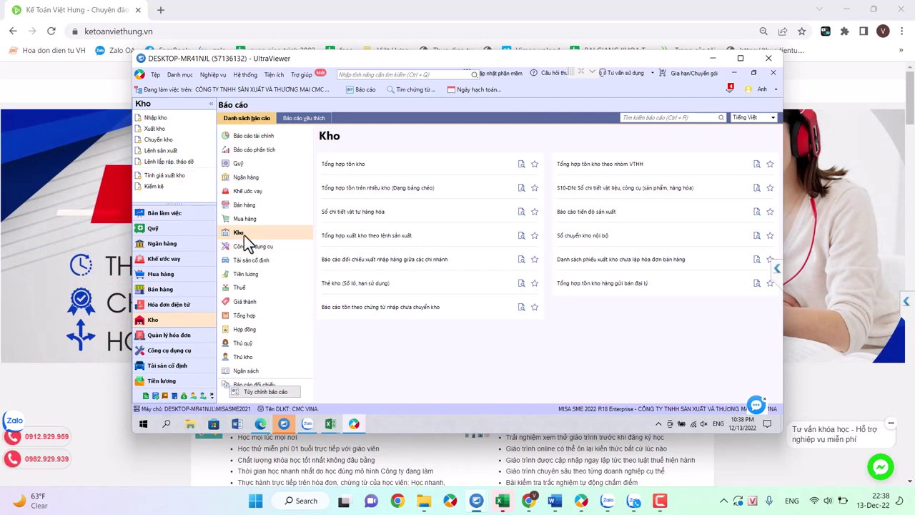
pyautogui.click(345, 168)
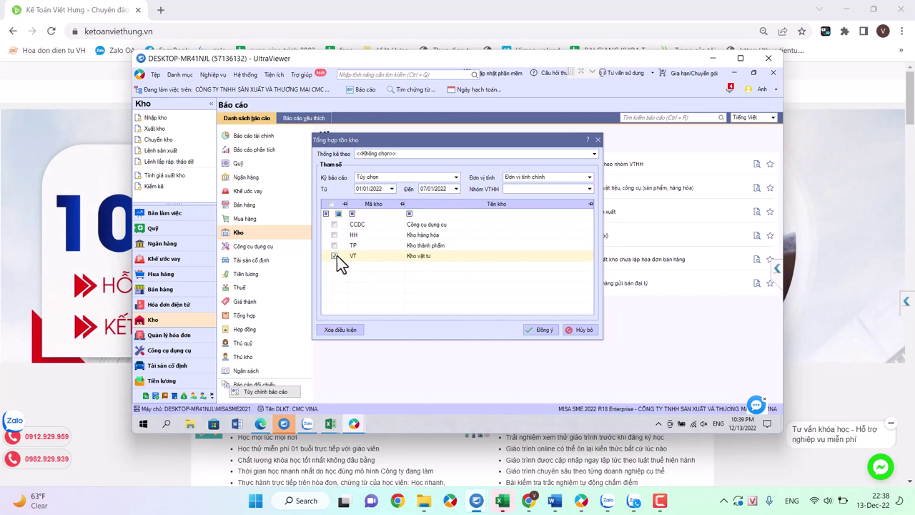
pyautogui.click(541, 330)
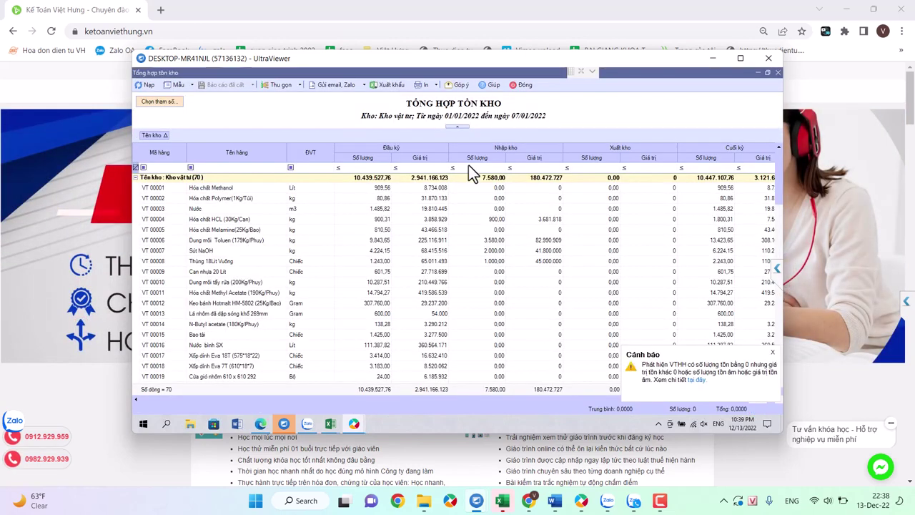
# Export the stock report to the Desktop as the xlsx file "TONG_HOP_TON_KHO VT den 7 01 22" and open it
pyautogui.click(386, 87)
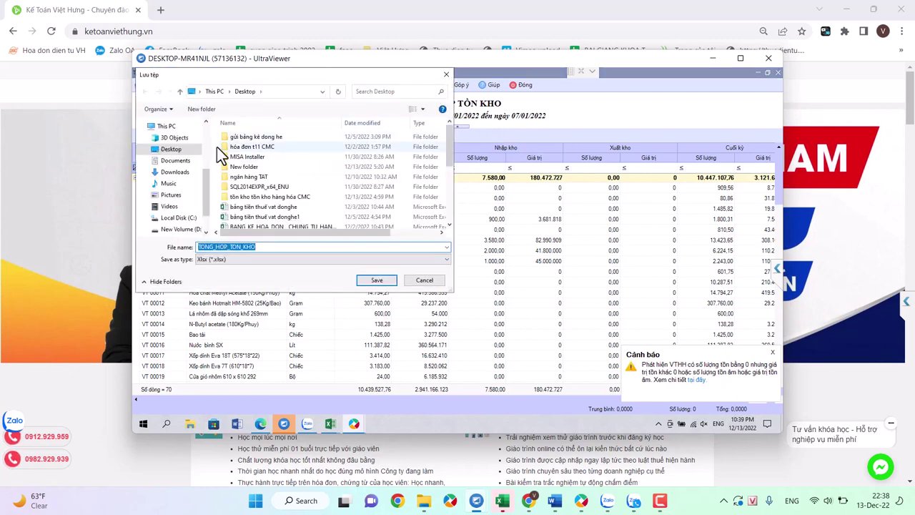
pyautogui.click(274, 246)
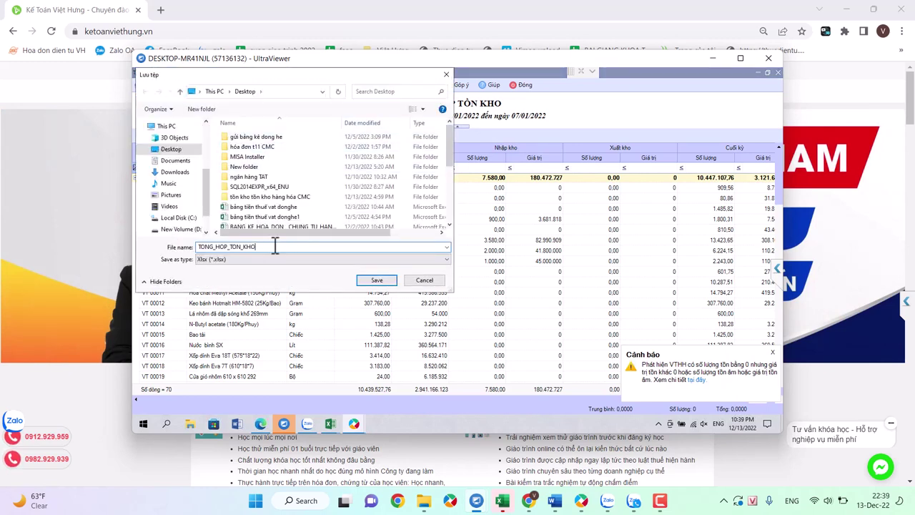
pyautogui.write('VT d')
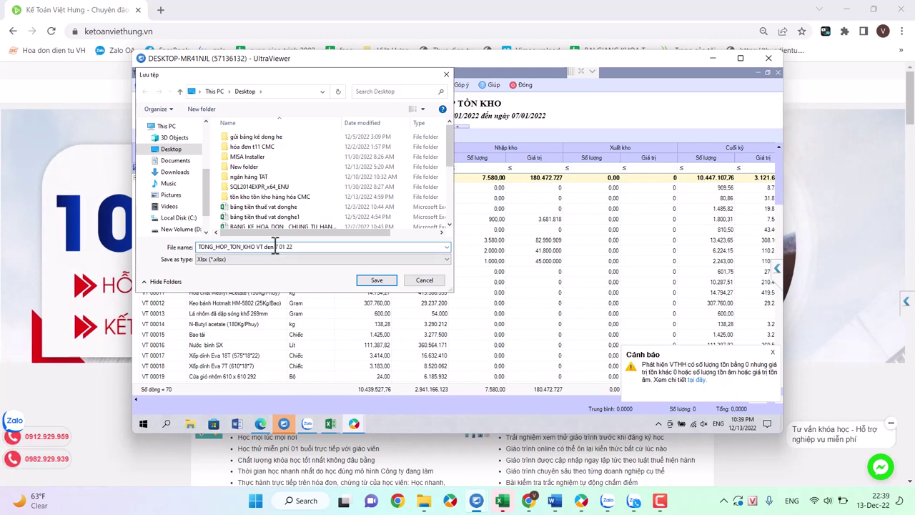
pyautogui.write('en 7 01 22')
pyautogui.click(376, 280)
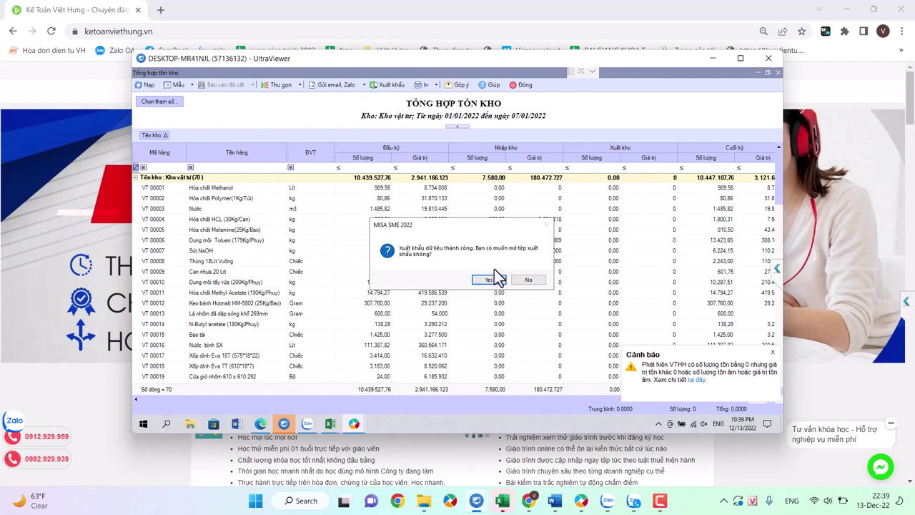
pyautogui.click(498, 278)
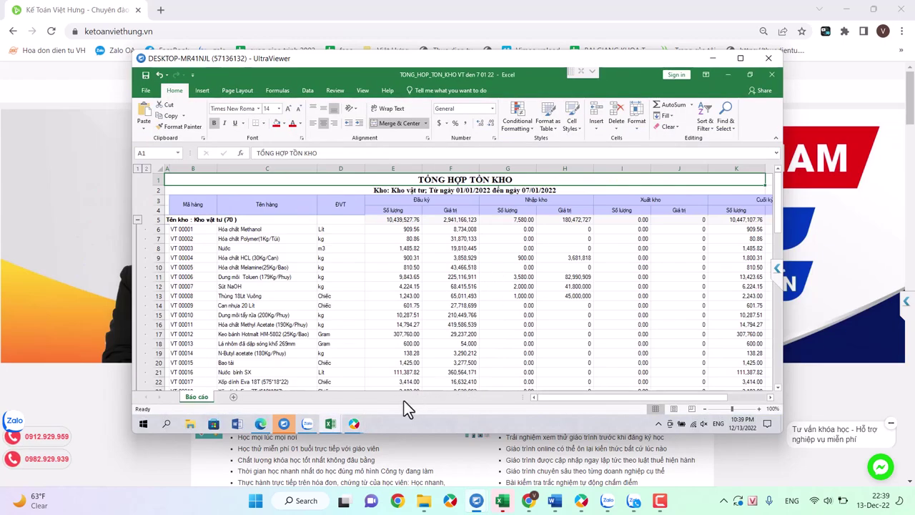
# Enter the header "Số LƯỢNG NVL bỏ vào cho SP" in cell R3 of the SO_CHI_TIET_BAN_HANG workbook
pyautogui.moveTo(330, 423)
pyautogui.click(499, 400)
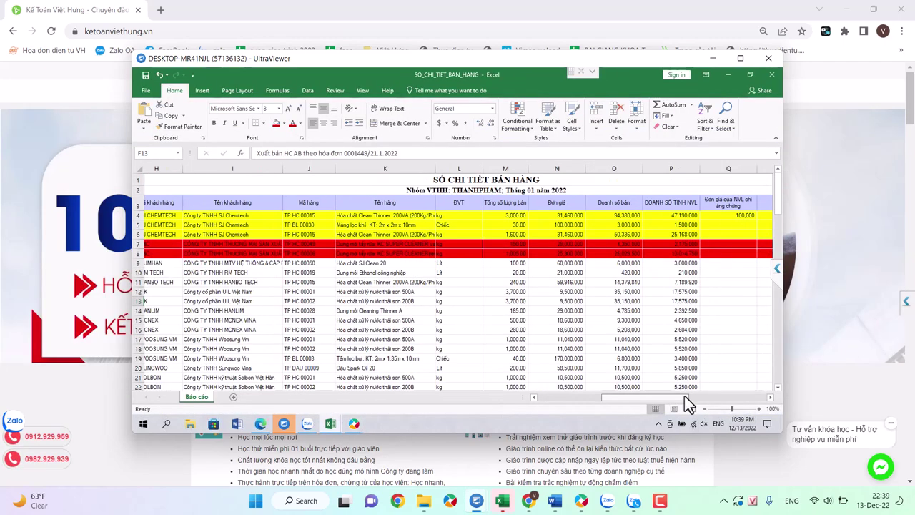
pyautogui.hscroll(6, 705, 401)
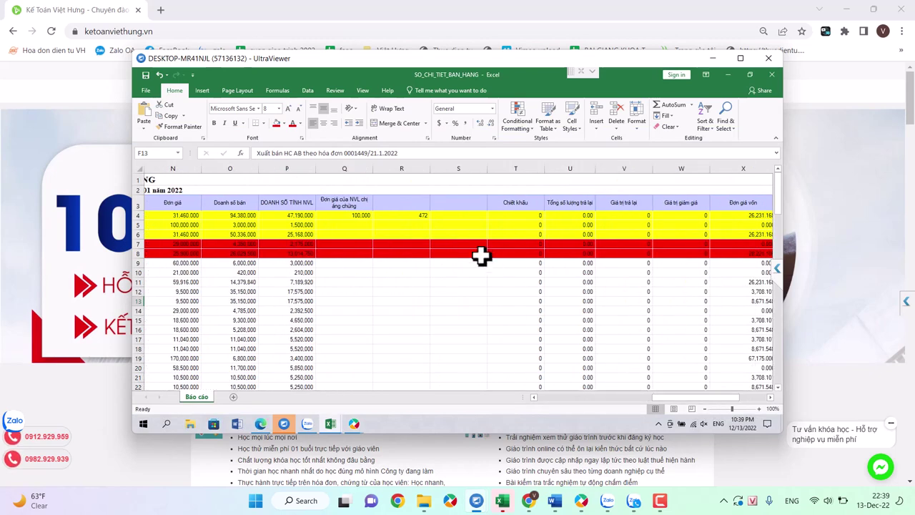
pyautogui.click(415, 205)
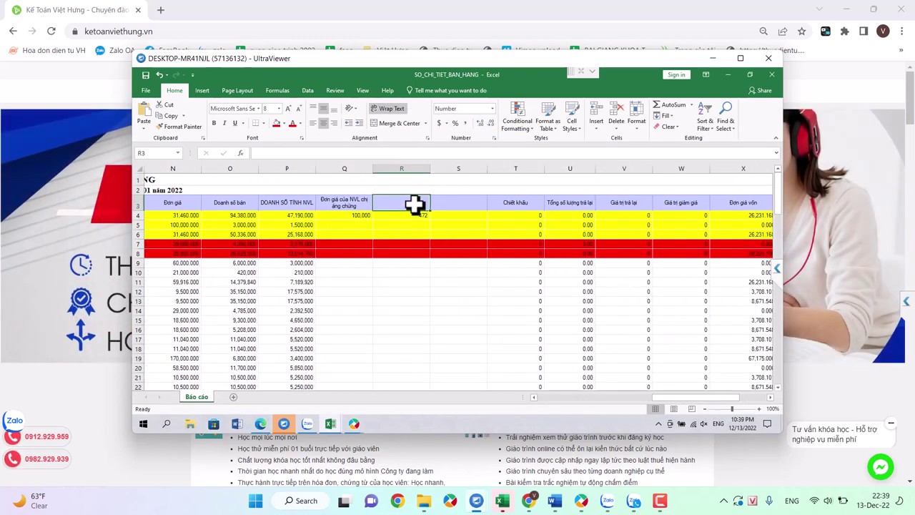
pyautogui.write('Số LƯỢNG NVL')
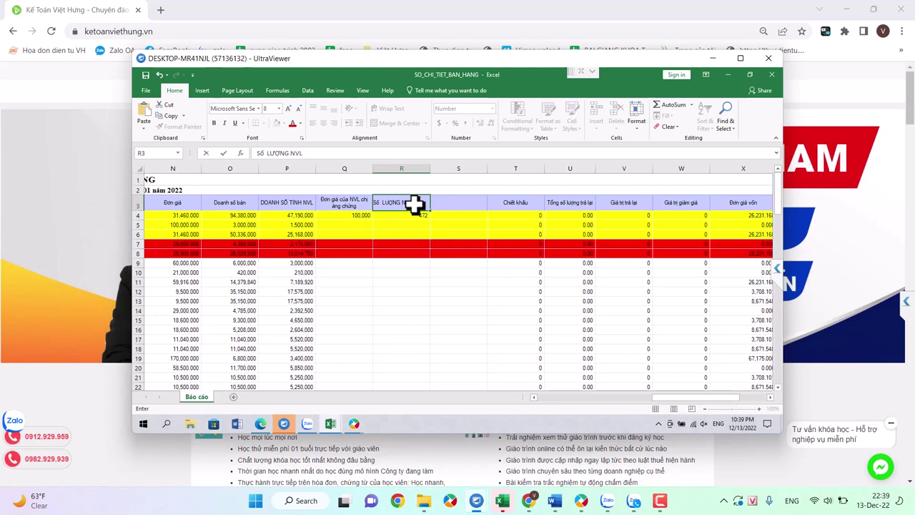
pyautogui.write(' bỏ vào cho')
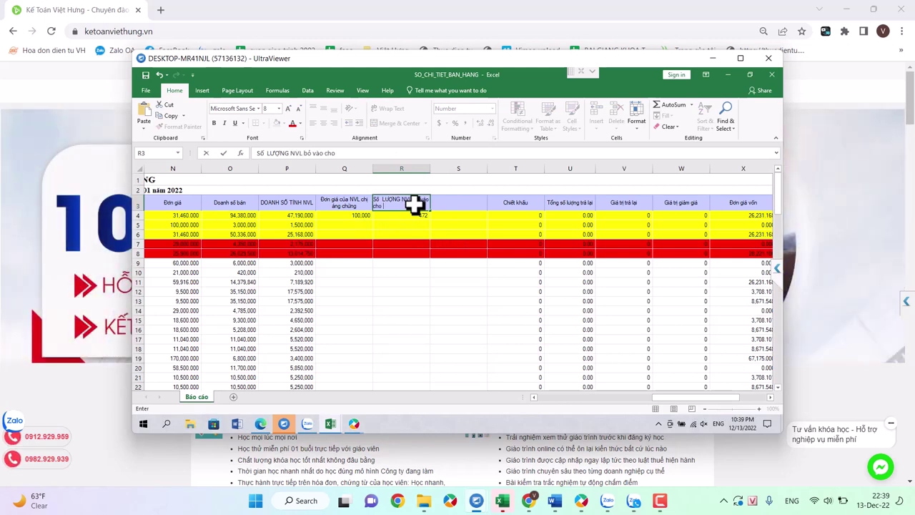
pyautogui.write(' SP')
pyautogui.press('Return')
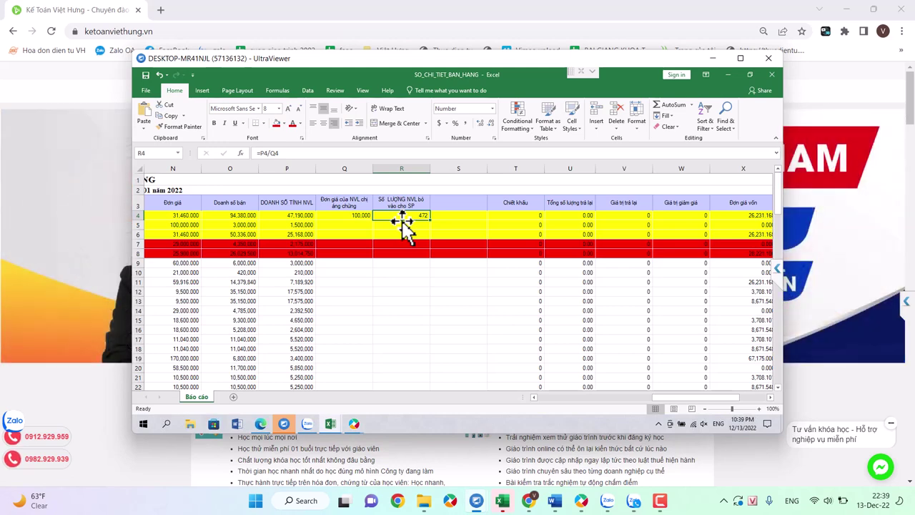
pyautogui.click(353, 215)
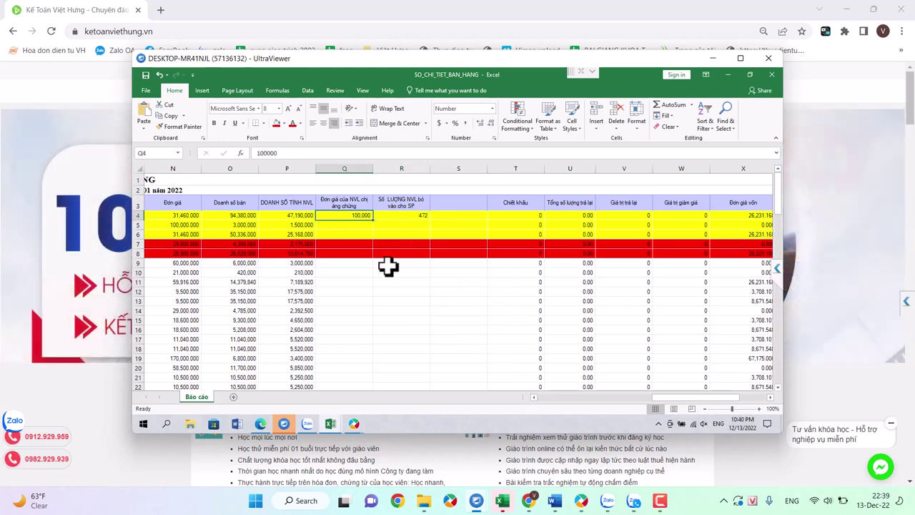
pyautogui.click(419, 218)
pyautogui.click(352, 217)
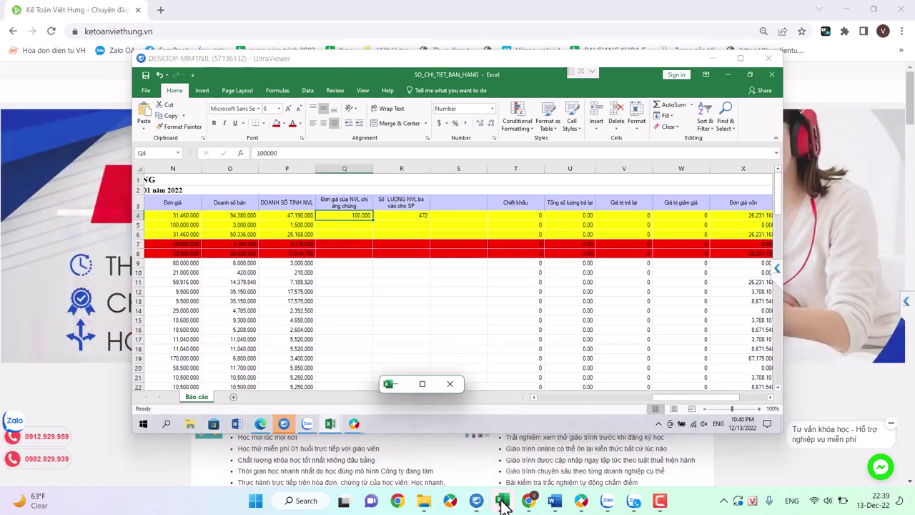
# Highlight the Nước (VT 00003) and Dung môi Toluen (VT 00006) rows yellow in the "TONG_HOP_TON_KHO VT den 7 01 22" workbook
pyautogui.click(330, 423)
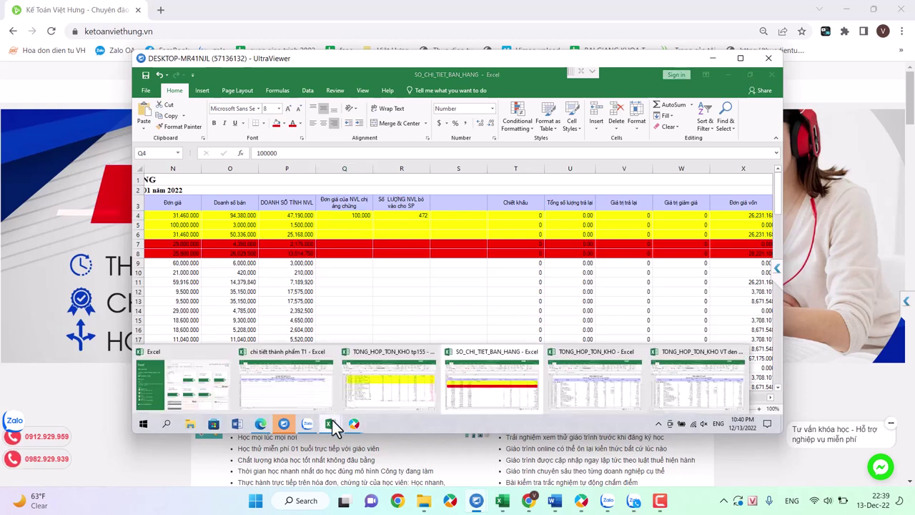
pyautogui.click(675, 396)
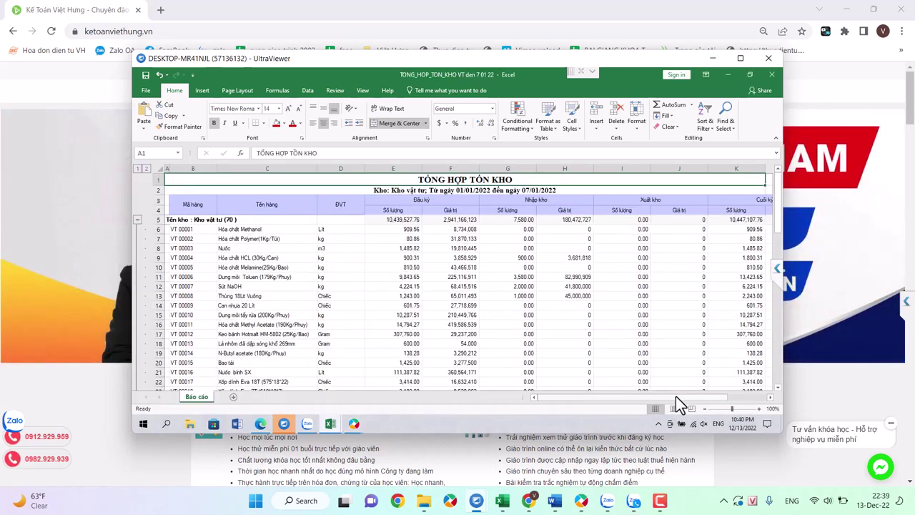
pyautogui.click(193, 278)
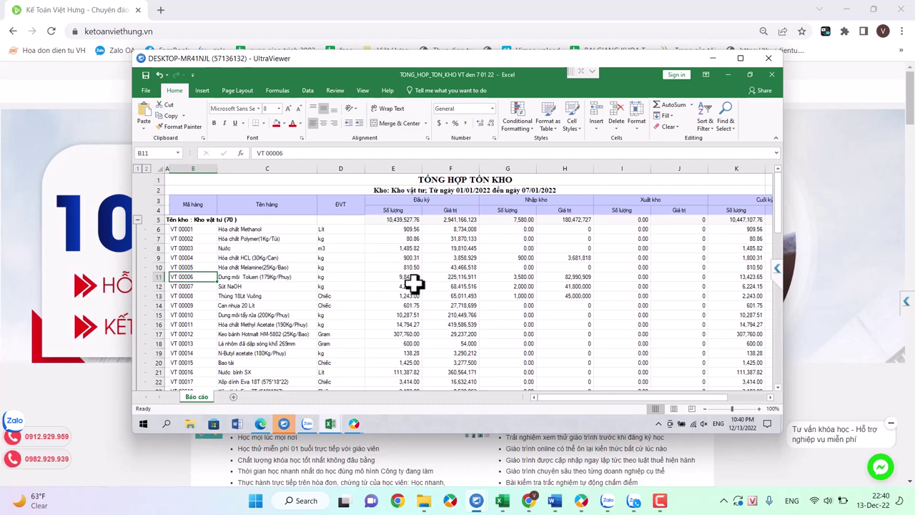
pyautogui.press('Right')
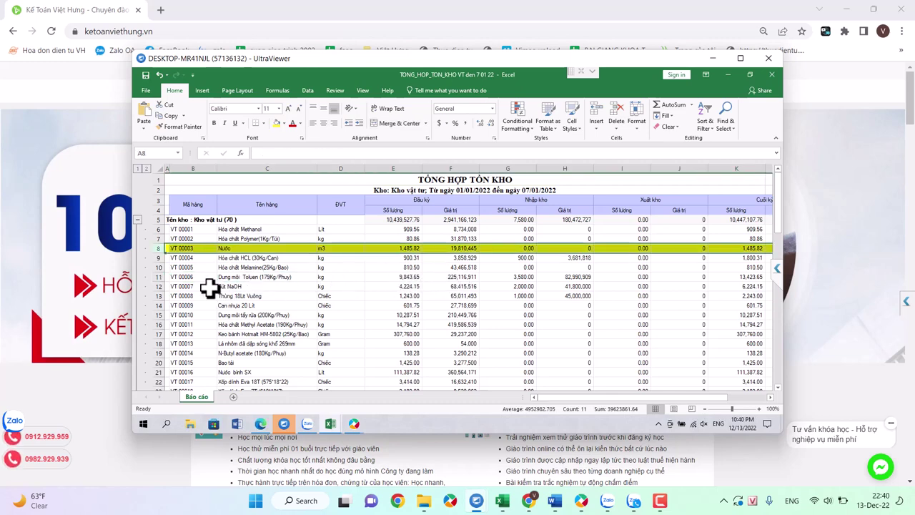
pyautogui.click(158, 278)
pyautogui.click(276, 124)
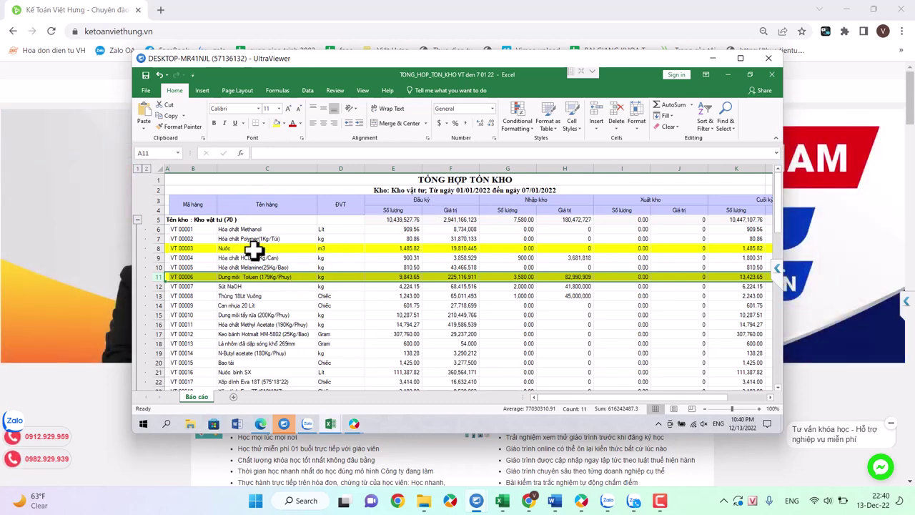
# Insert three blank columns before the Nhập kho columns, starting at column G of the VT stock report
pyautogui.click(517, 168)
pyautogui.moveTo(518, 168); pyautogui.dragTo(604, 171)
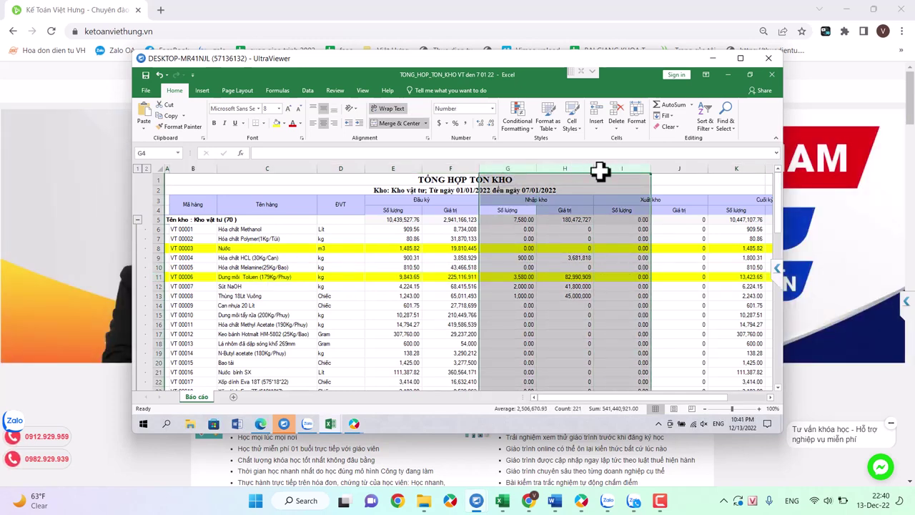
pyautogui.rightClick(604, 170)
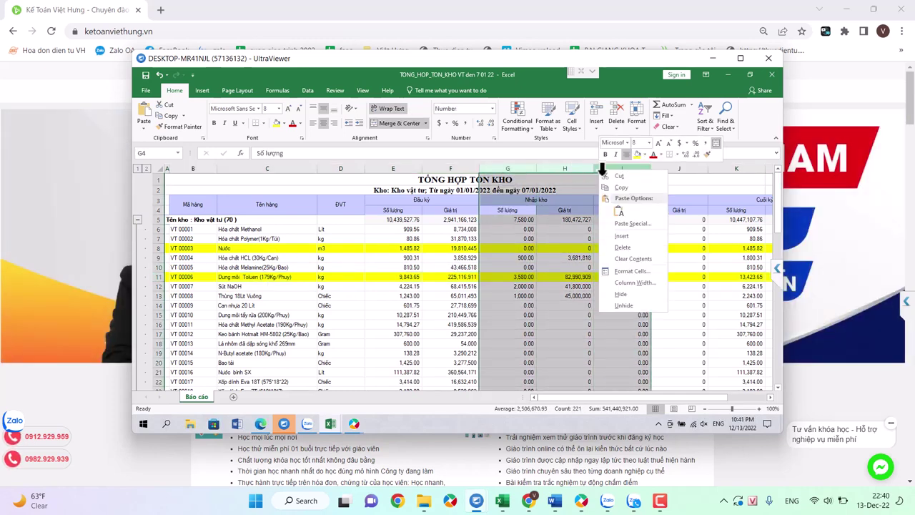
pyautogui.click(631, 237)
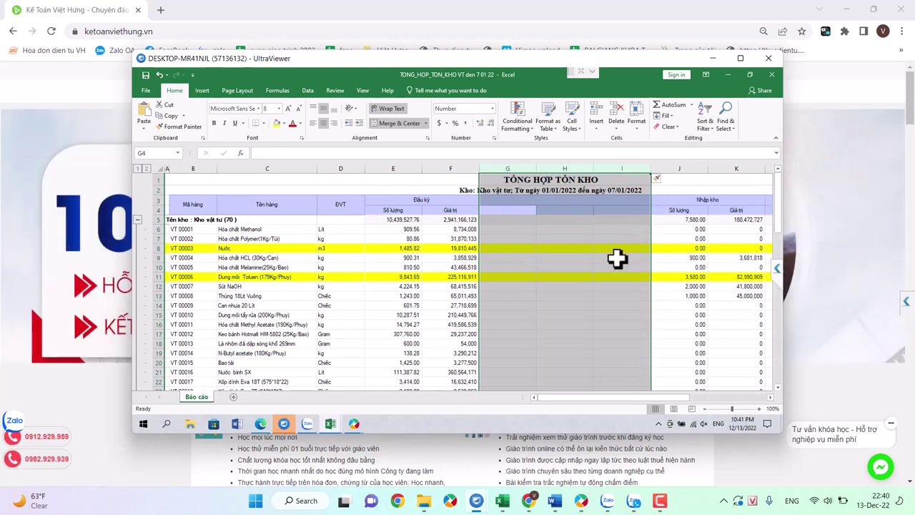
pyautogui.click(493, 248)
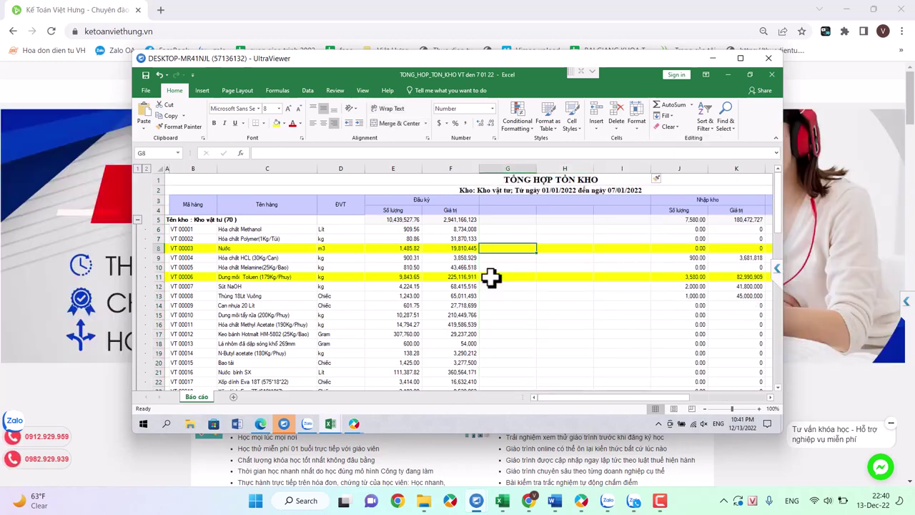
# Check the DOANH SỐ TÍNH NVL figure in row 4 of the SO_CHI_TIET_BAN_HANG workbook, returning to the VT stock workbook
pyautogui.moveTo(329, 423)
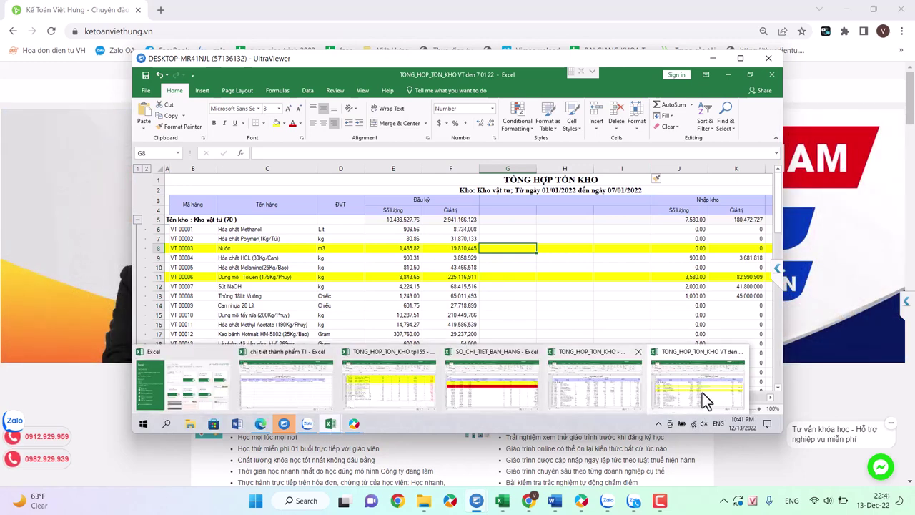
pyautogui.click(494, 392)
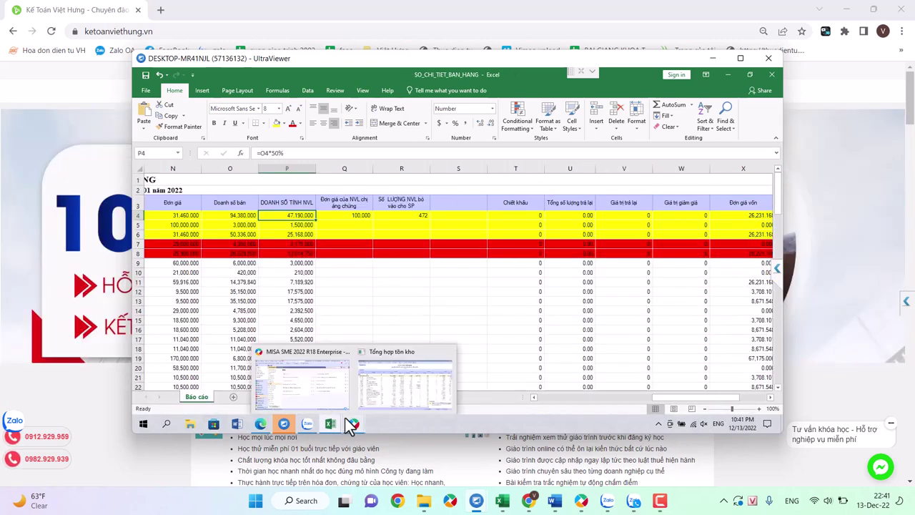
pyautogui.click(405, 382)
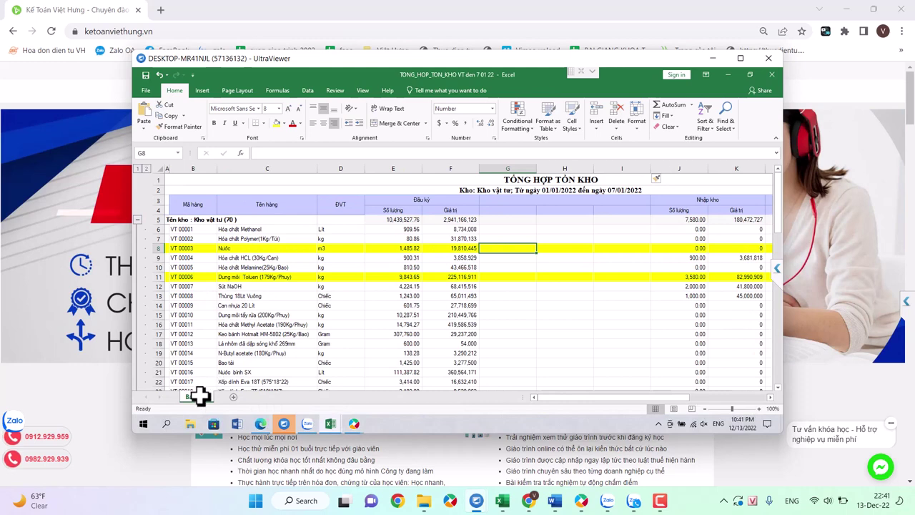
# Duplicate the Báo cáo sheet within the VT stock workbook and make the copy the active sheet
pyautogui.moveTo(224, 398); pyautogui.dragTo(224, 395)
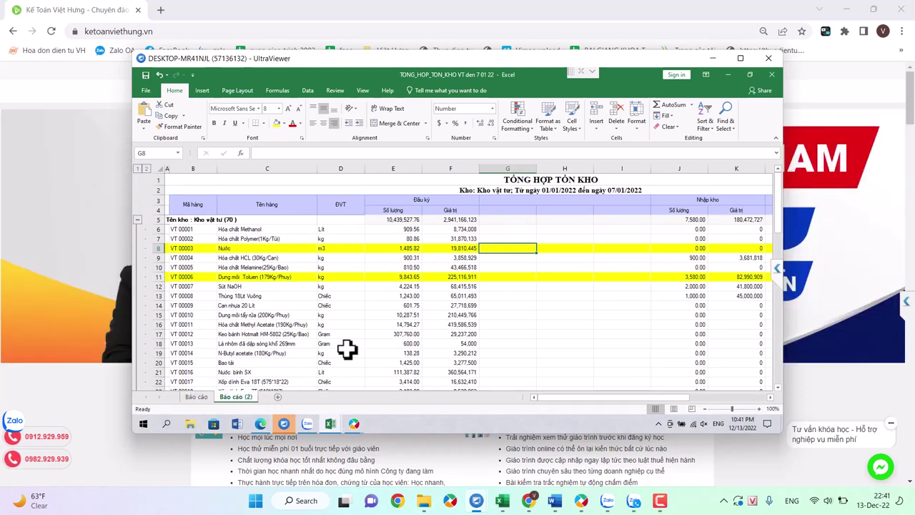
pyautogui.rightClick(247, 398)
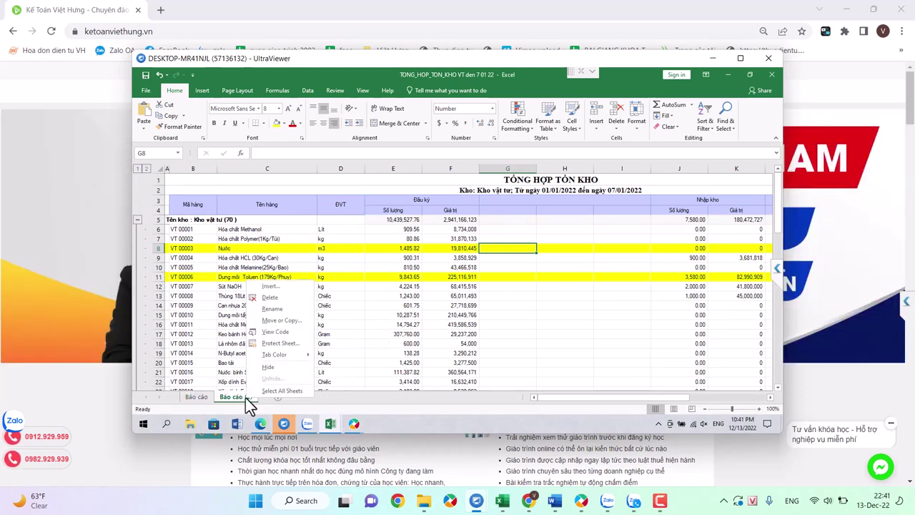
pyautogui.click(208, 398)
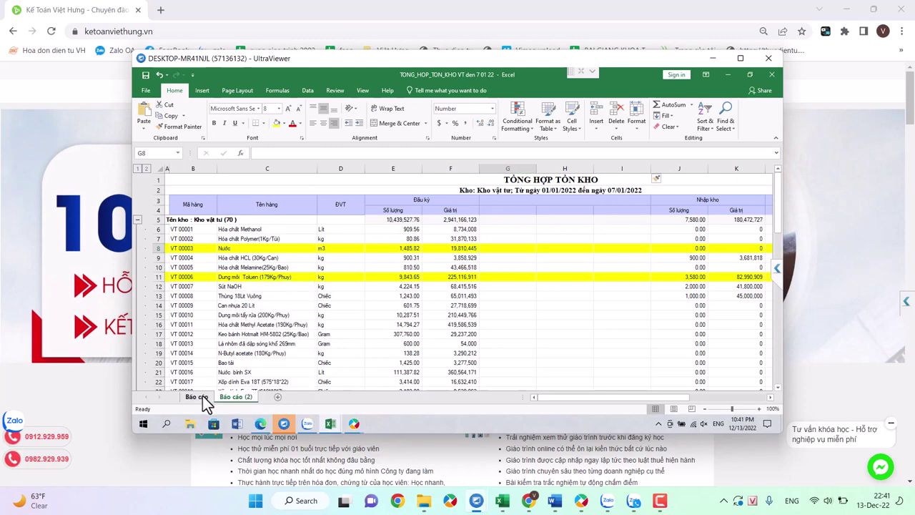
pyautogui.click(234, 397)
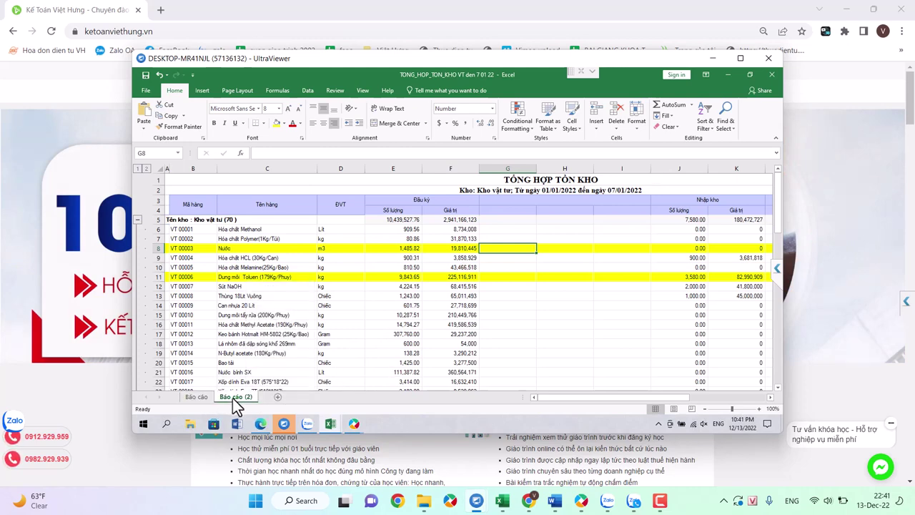
# Enter 47190000 in G7 and 4700000 in G8 of the copied sheet
pyautogui.click(516, 241)
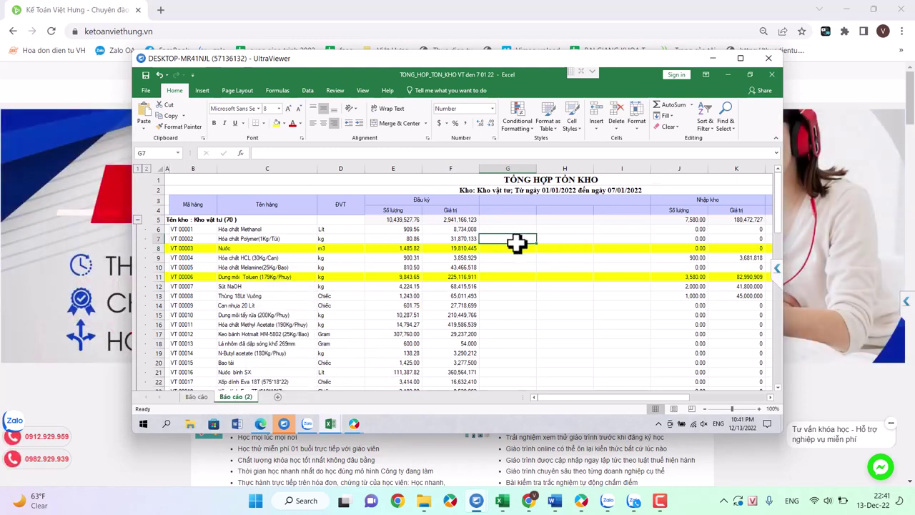
pyautogui.write('471900')
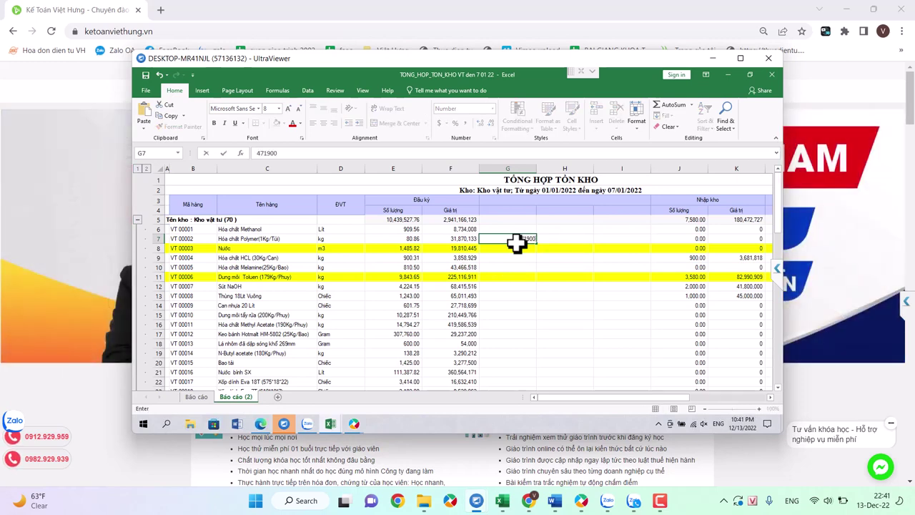
pyautogui.write('00')
pyautogui.press('Return')
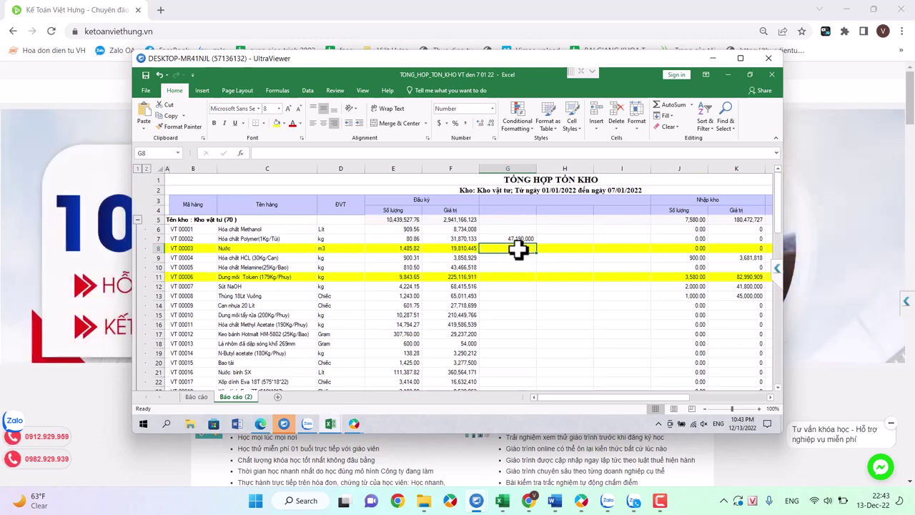
pyautogui.write('4700000')
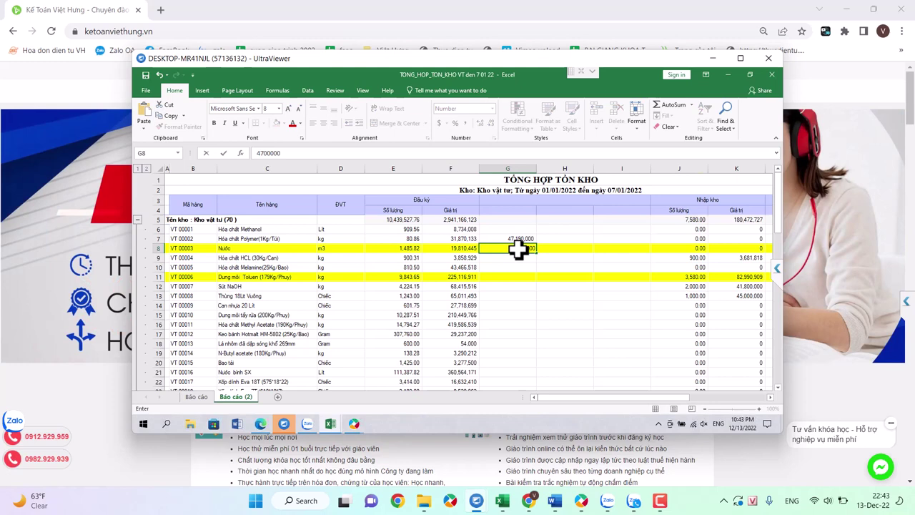
pyautogui.press('Return')
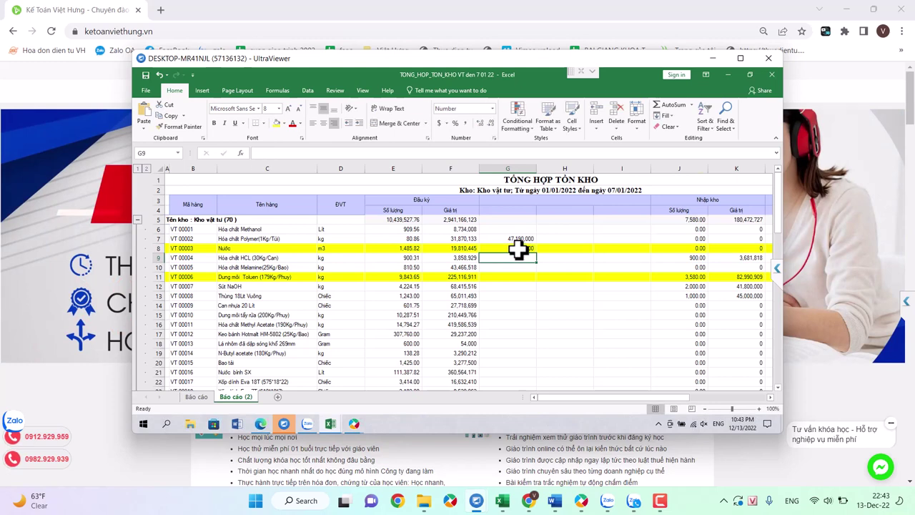
# Calculate the Toluen amount in G11 with =G7-G8 and replace the formula with the fixed value 42490000
pyautogui.click(520, 278)
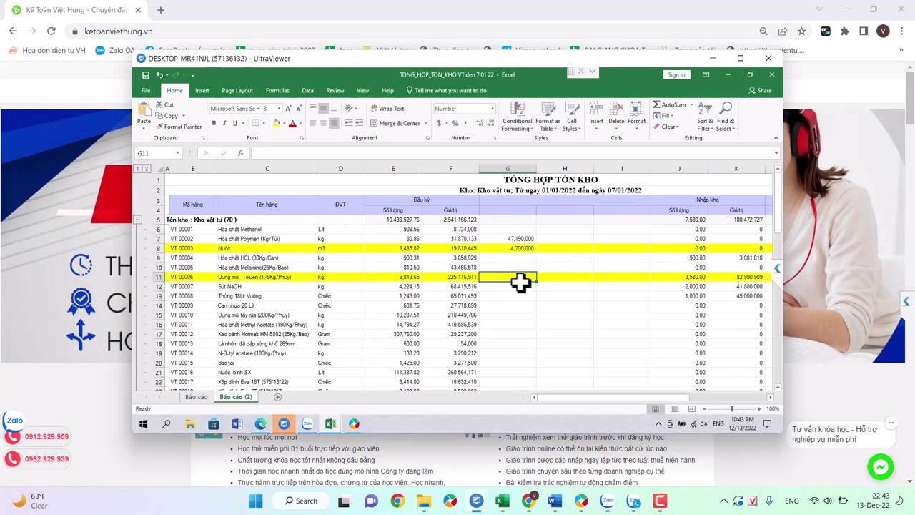
pyautogui.write('=')
pyautogui.click(520, 239)
pyautogui.write('-')
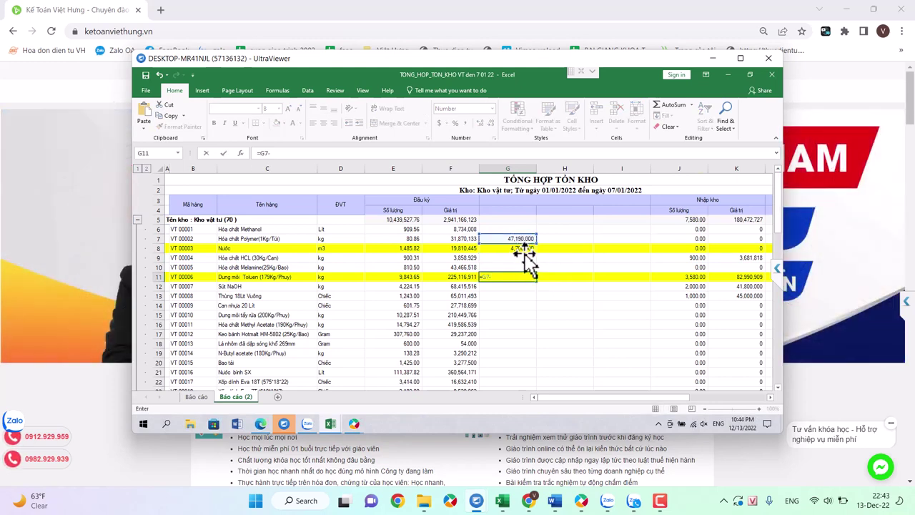
pyautogui.click(523, 248)
pyautogui.press('Return')
pyautogui.click(523, 278)
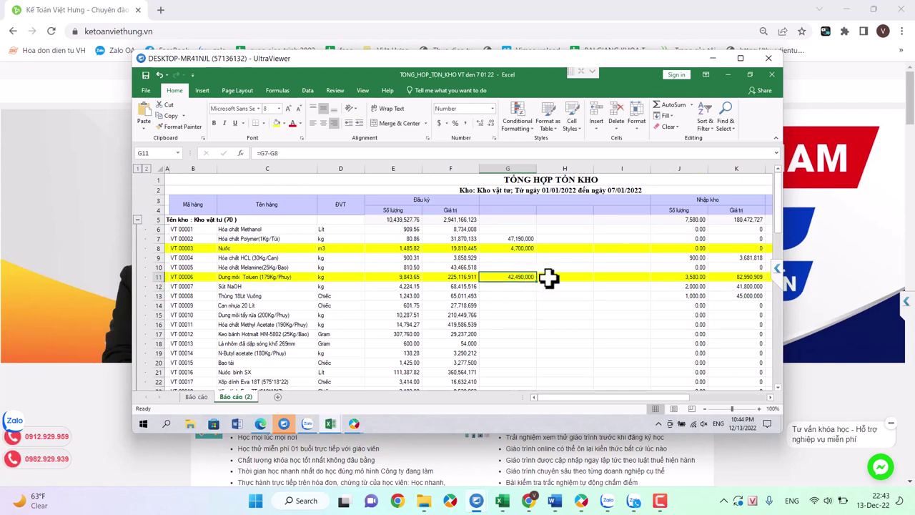
pyautogui.write('42490000')
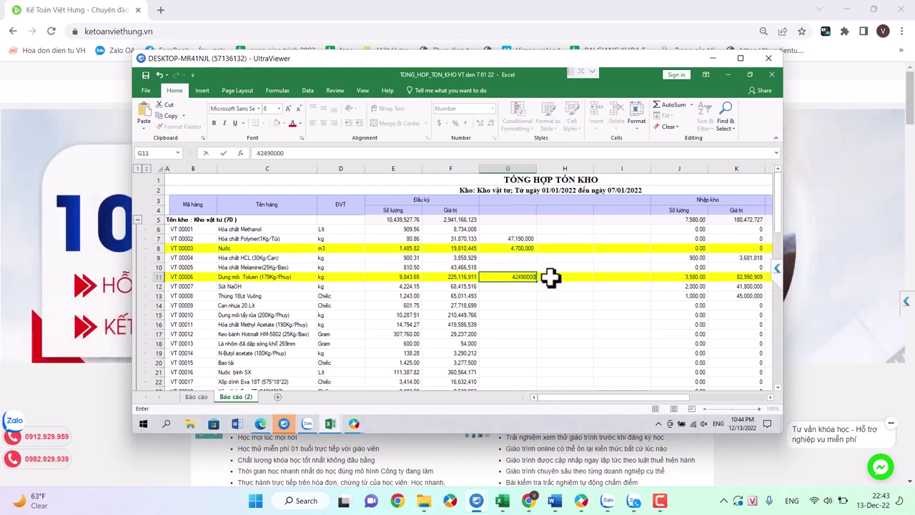
pyautogui.press('Return')
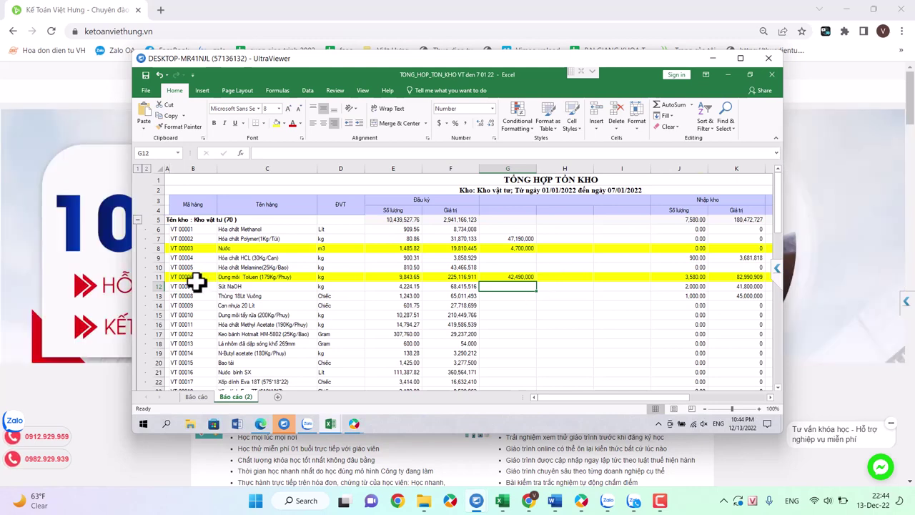
# Insert four blank rows below the Dung môi Toluen (VT 00006) row
pyautogui.moveTo(158, 285); pyautogui.dragTo(159, 316)
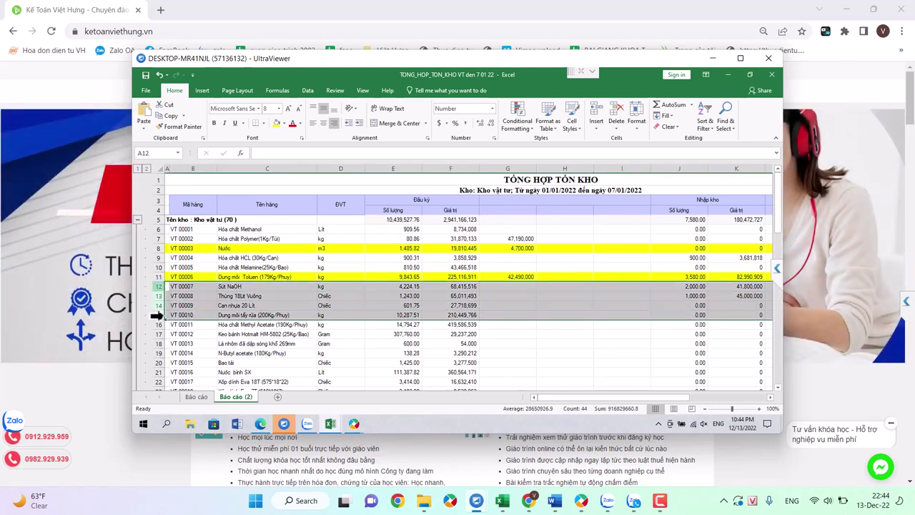
pyautogui.rightClick(160, 312)
pyautogui.click(182, 232)
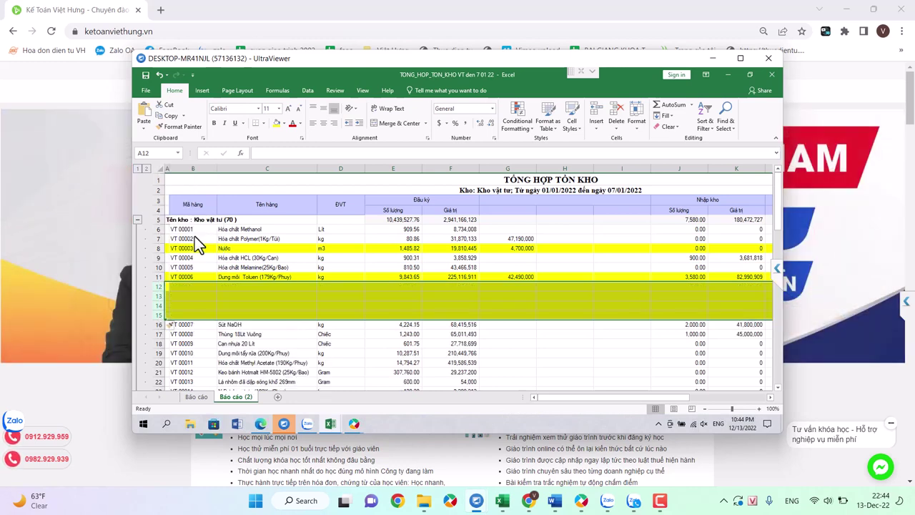
pyautogui.click(411, 289)
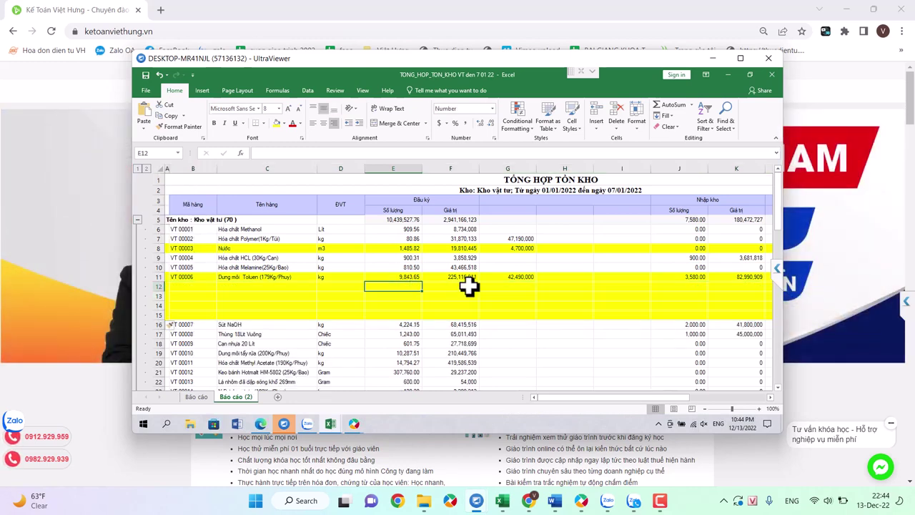
# Copy the Toluen amount from G11 into F12, under the Giá trị column
pyautogui.click(418, 281)
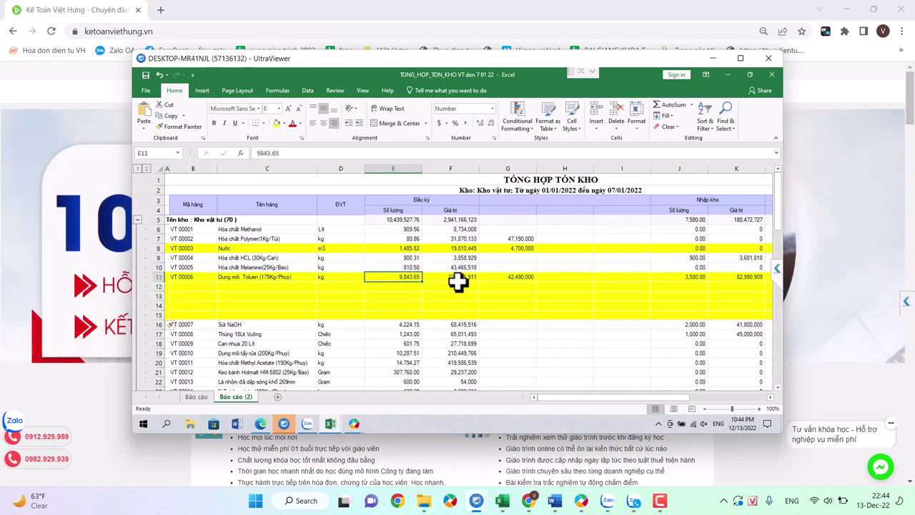
pyautogui.click(463, 282)
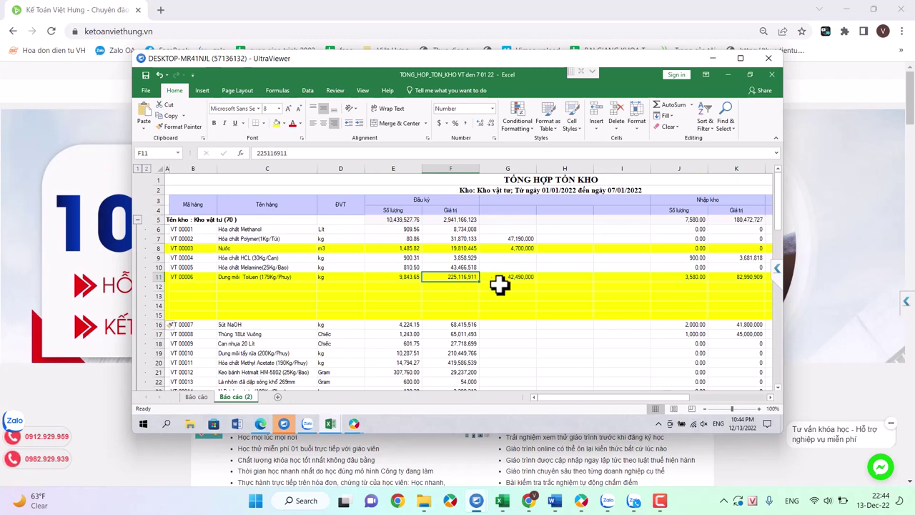
pyautogui.click(518, 281)
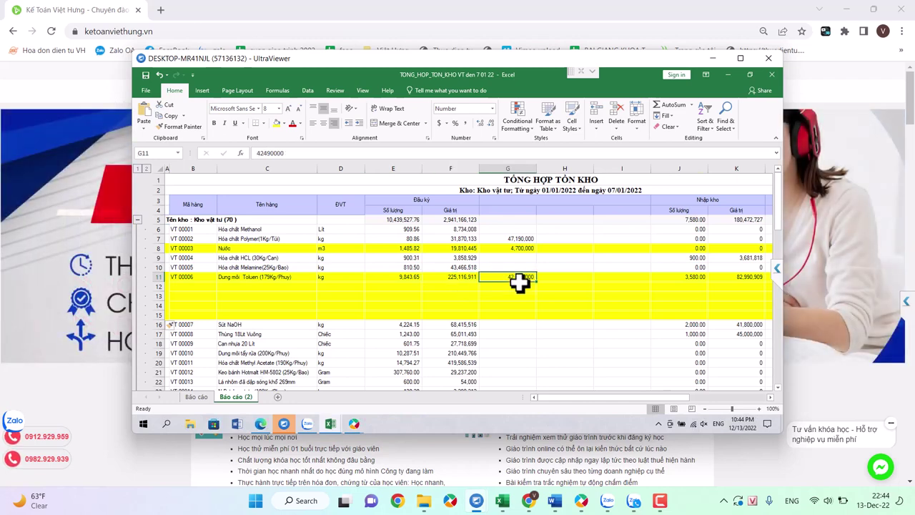
pyautogui.hotkey('ctrl', 'c')
pyautogui.click(465, 287)
pyautogui.hotkey('ctrl', 'v')
# Calculate the Toluen quantity in E12 with =F12*E11/F11 and color the cell's text red
pyautogui.click(410, 286)
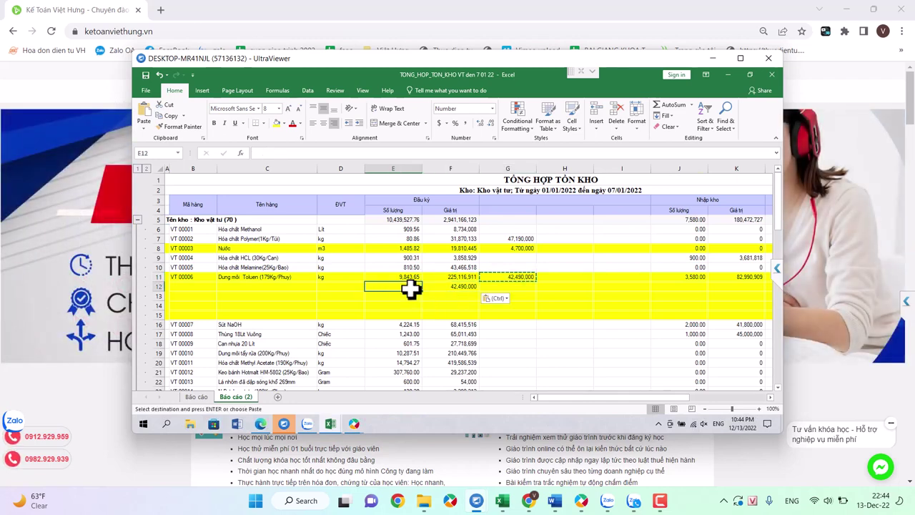
pyautogui.write('=')
pyautogui.click(457, 286)
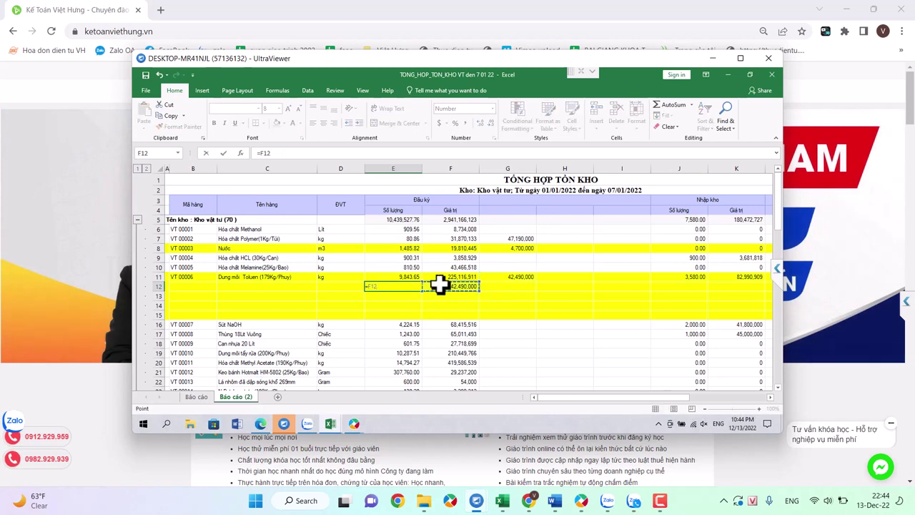
pyautogui.write('*')
pyautogui.click(412, 276)
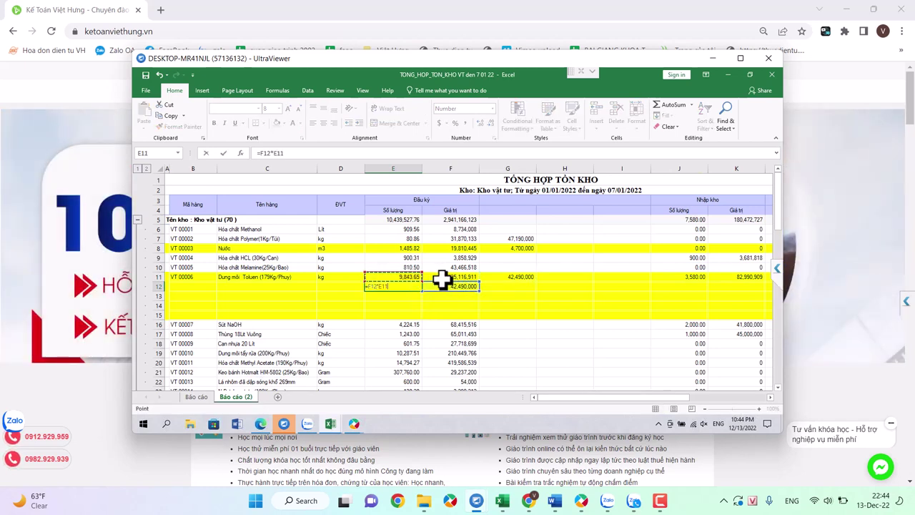
pyautogui.write('/')
pyautogui.click(450, 277)
pyautogui.press('Return')
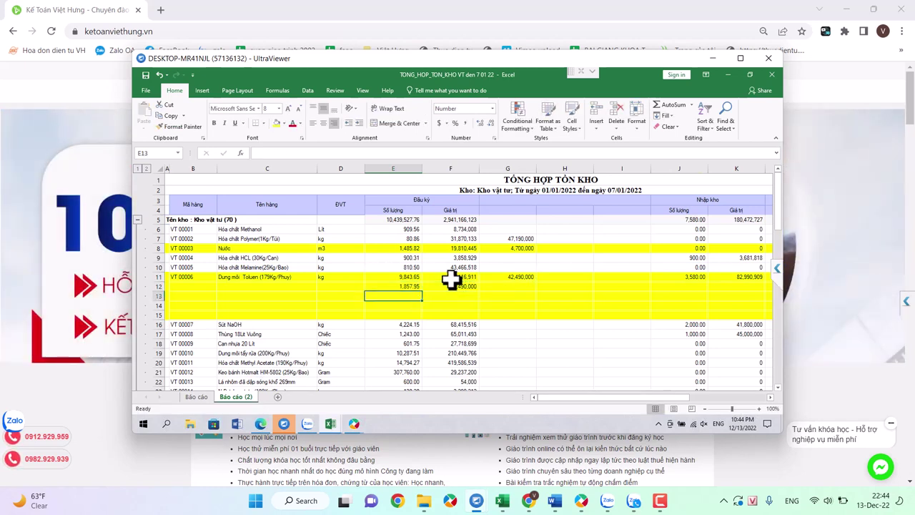
pyautogui.click(416, 287)
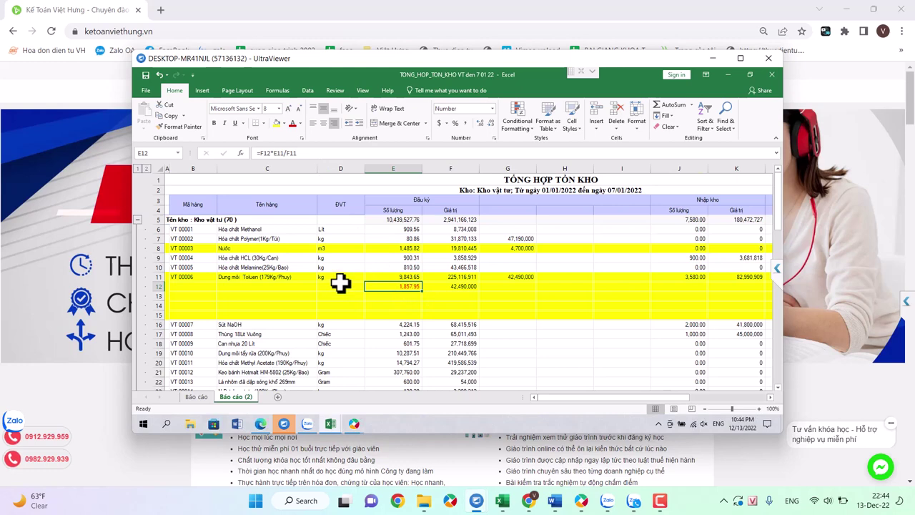
# Insert two blank rows below the Nước (VT 00003) row and enter 4,700,000 in F9 under Giá trị
pyautogui.click(159, 257)
pyautogui.hotkey('ctrl', 'shift', '+')
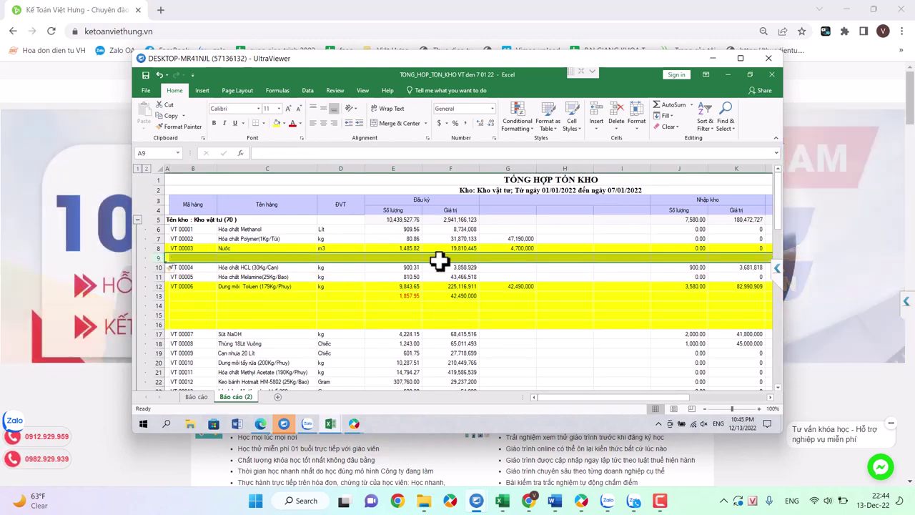
pyautogui.rightClick(159, 259)
pyautogui.click(185, 323)
pyautogui.click(456, 258)
pyautogui.write('4,7')
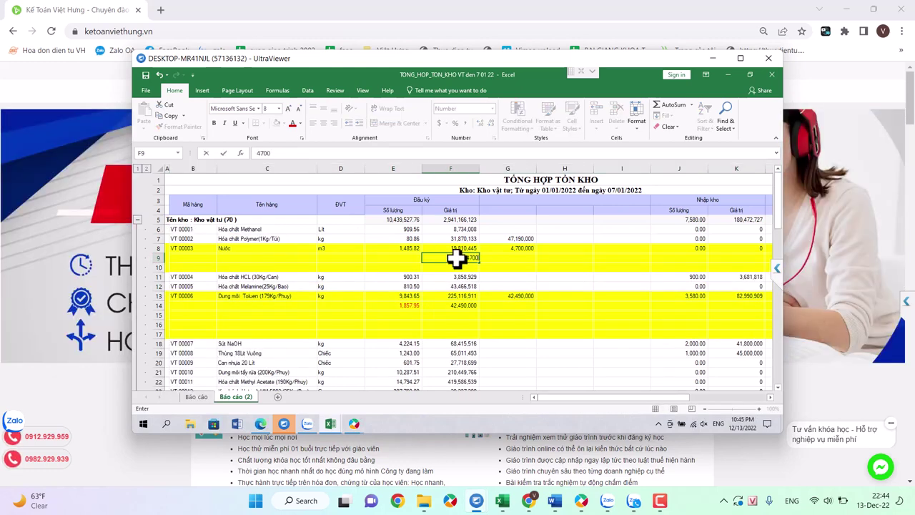
pyautogui.write('00,000')
pyautogui.press('Return')
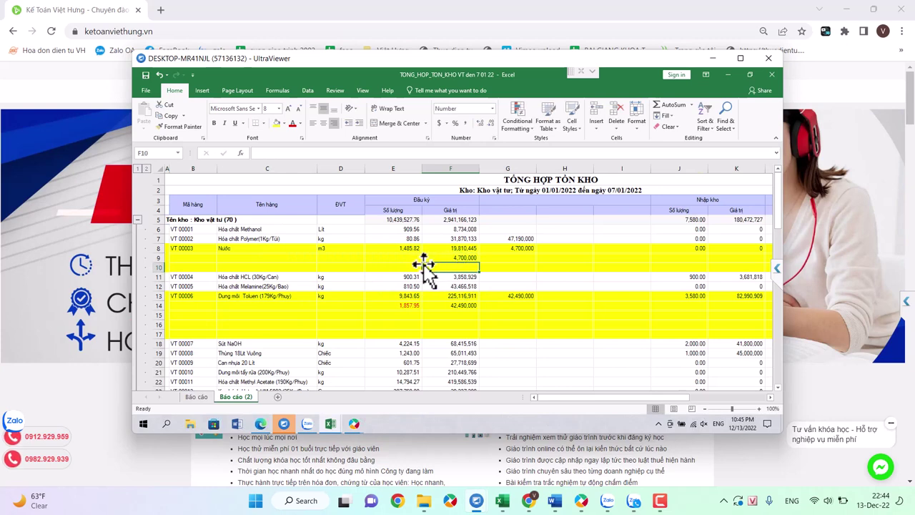
# Calculate the Nước quantity in E9 under Số lượng with the formula =F9*E8/F8
pyautogui.click(418, 258)
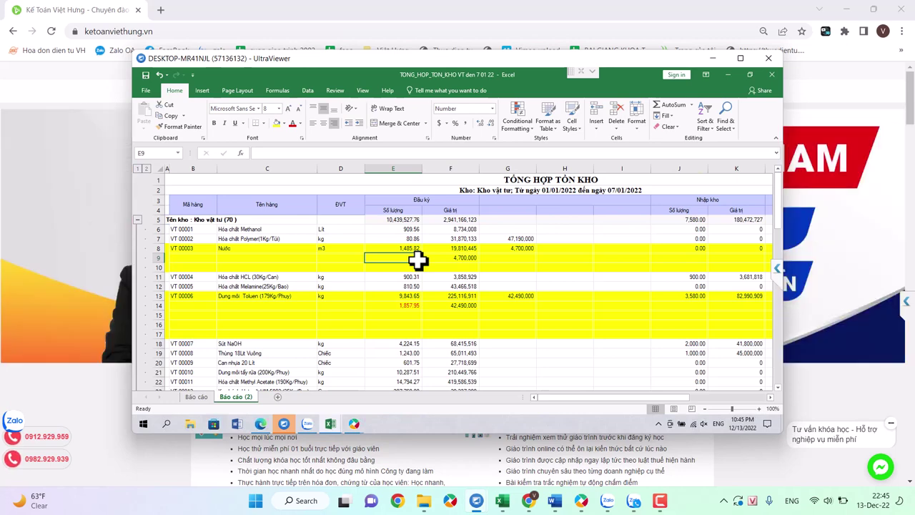
pyautogui.write('=')
pyautogui.click(465, 257)
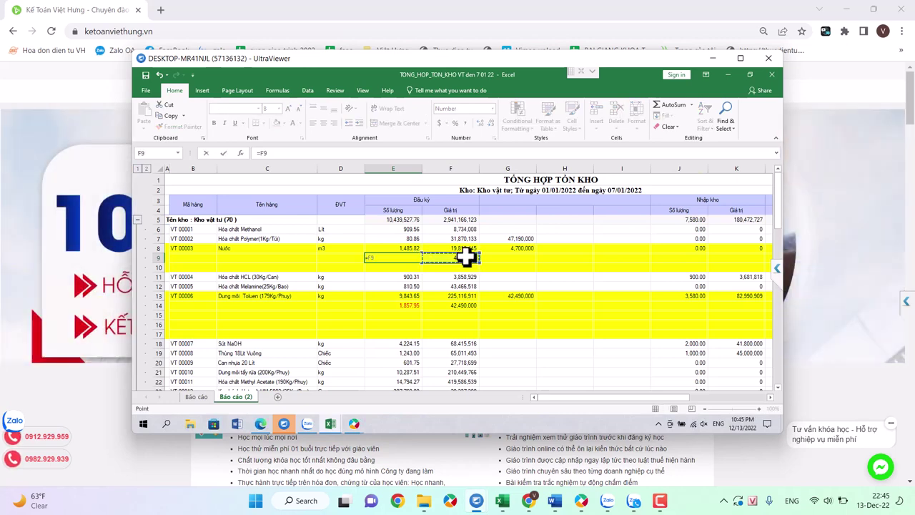
pyautogui.write('*')
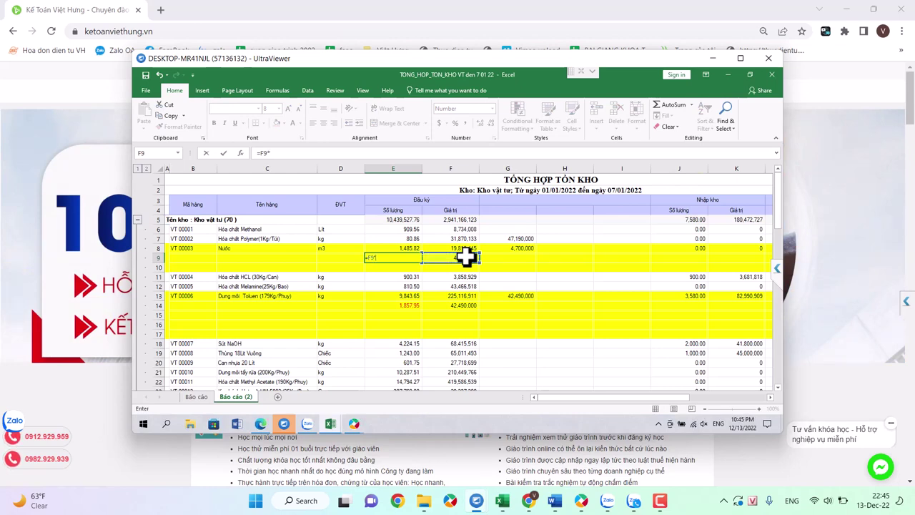
pyautogui.click(407, 250)
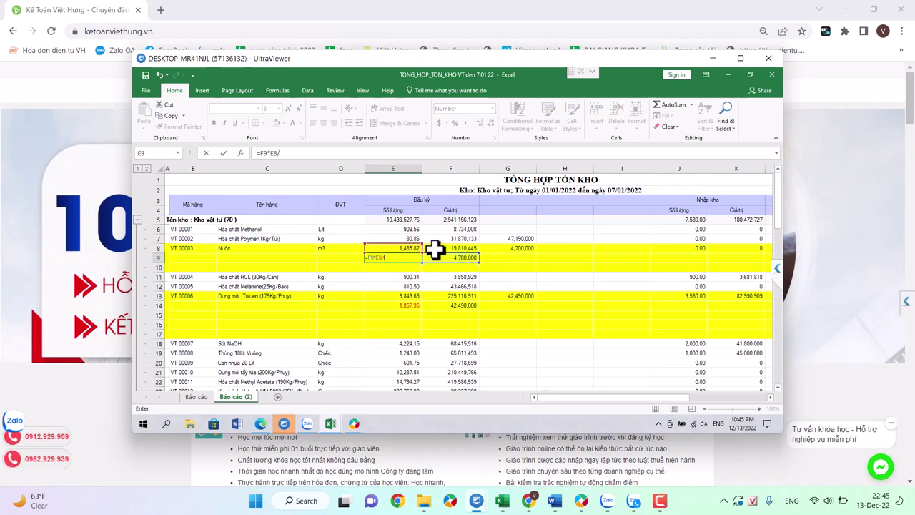
pyautogui.press('Return')
# Enter m3 as the unit in D9 under ĐVT for the added Nước row
pyautogui.click(353, 258)
pyautogui.write('m3')
pyautogui.press('Return')
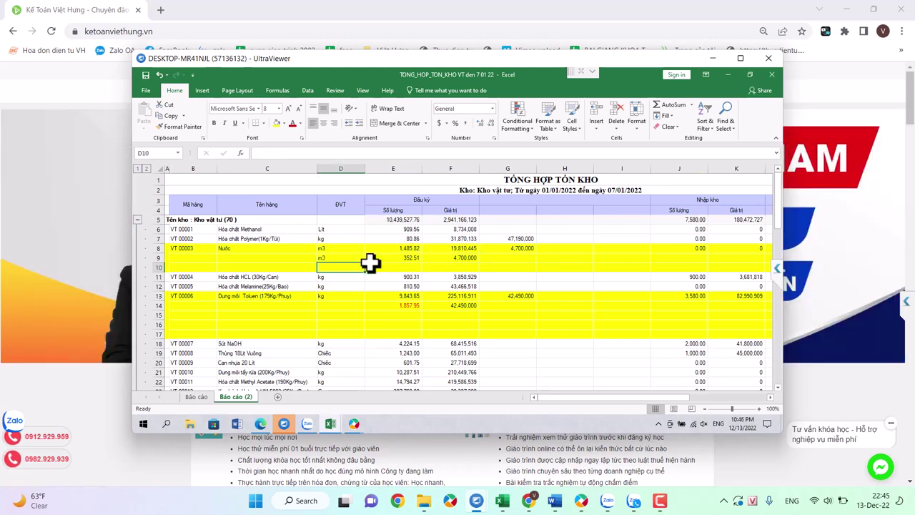
# Review the Toluen row, the TONG_HOP_TON_KHO workbook and the MISA Tổng hợp tồn kho report, ending back in the VT workbook
pyautogui.click(404, 306)
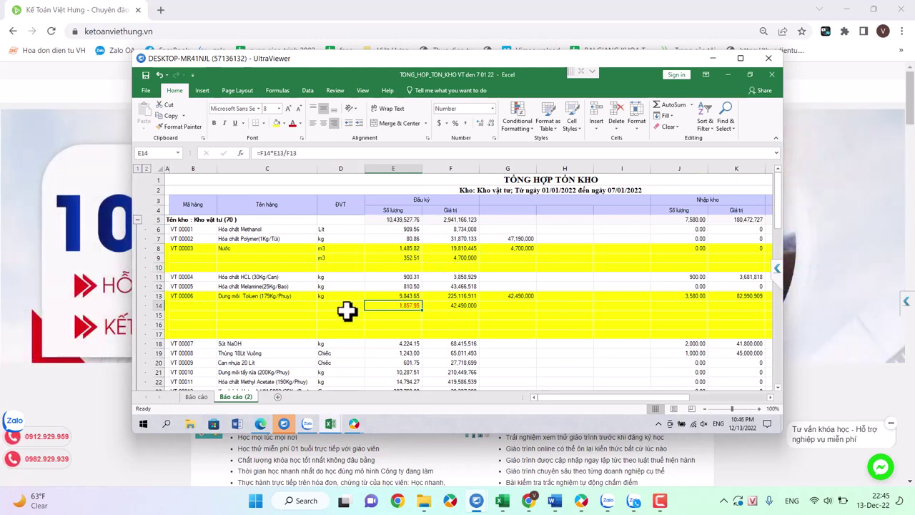
pyautogui.click(205, 299)
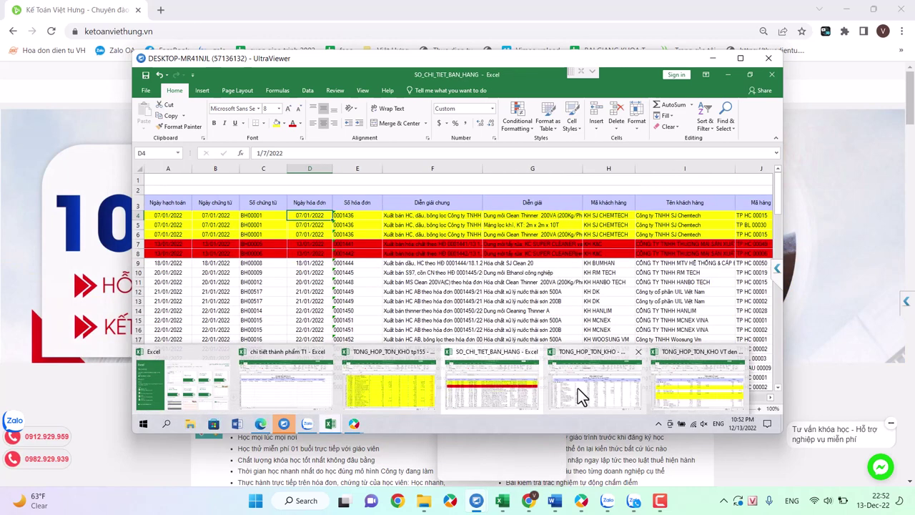
pyautogui.click(578, 388)
pyautogui.moveTo(362, 424)
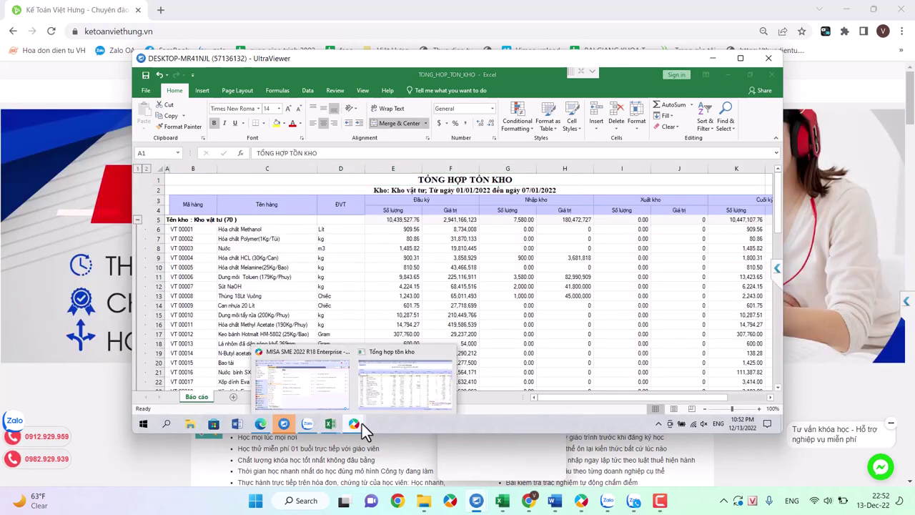
pyautogui.click(394, 387)
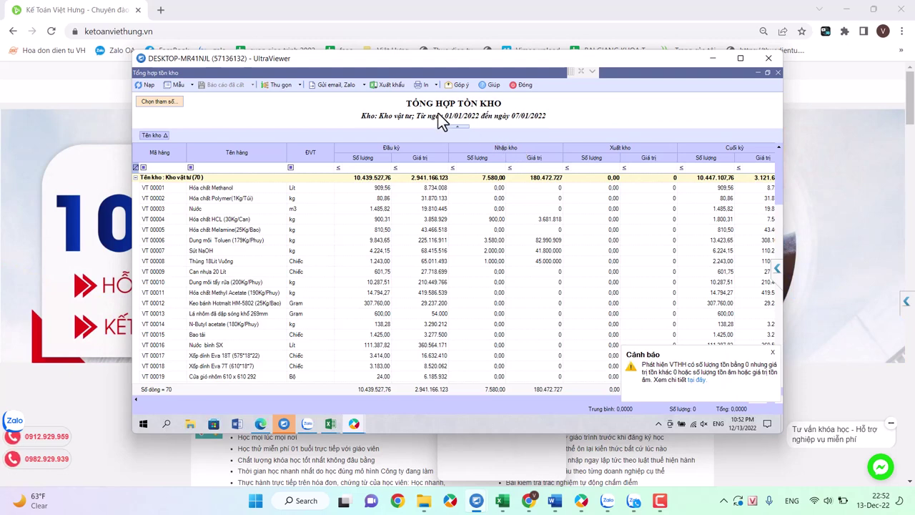
pyautogui.moveTo(330, 425)
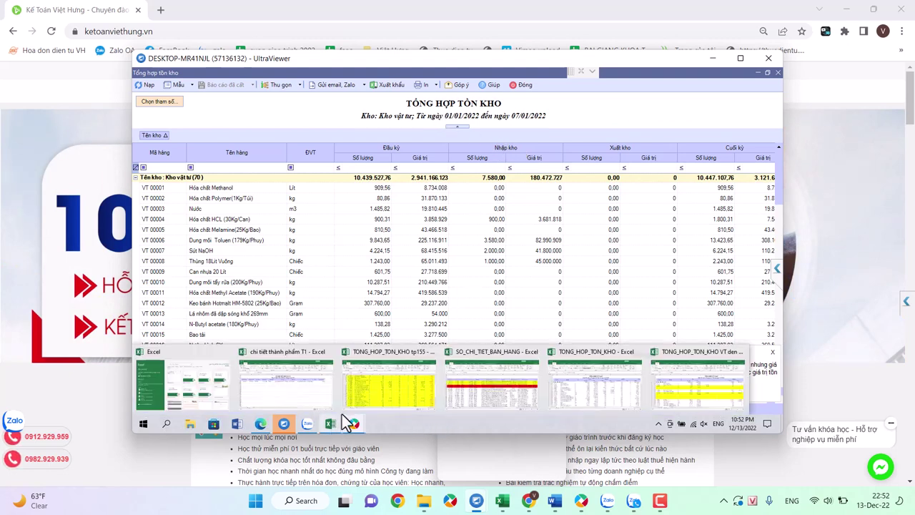
pyautogui.click(688, 390)
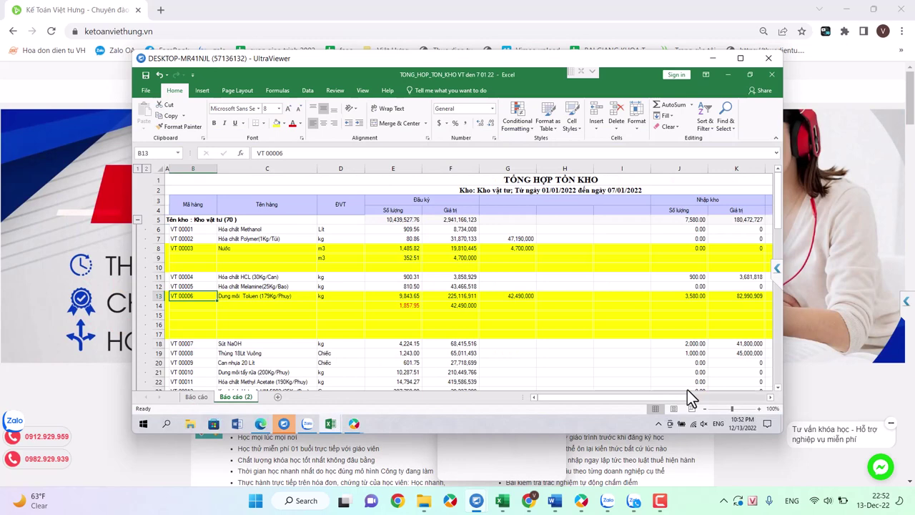
# Examine how the total in G7 is divided between the Nước amount in G8 and the Toluen amount in G13
pyautogui.click(526, 240)
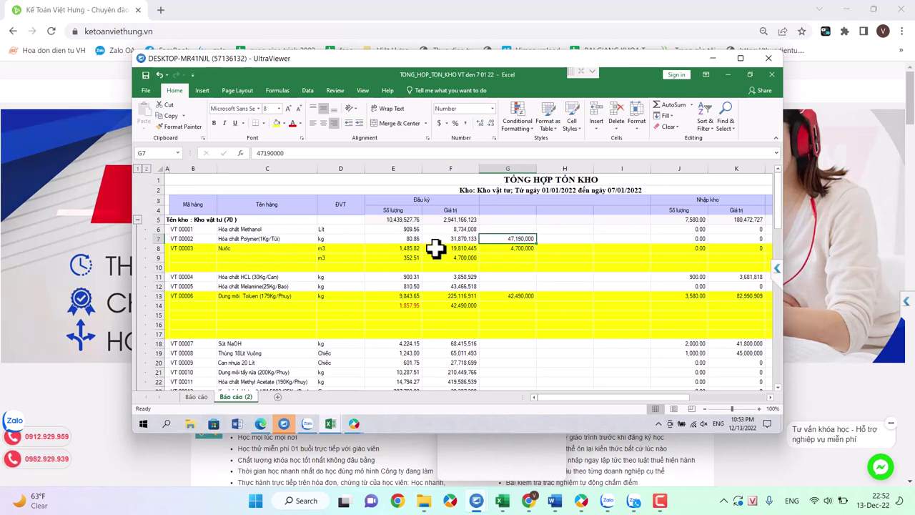
pyautogui.click(273, 250)
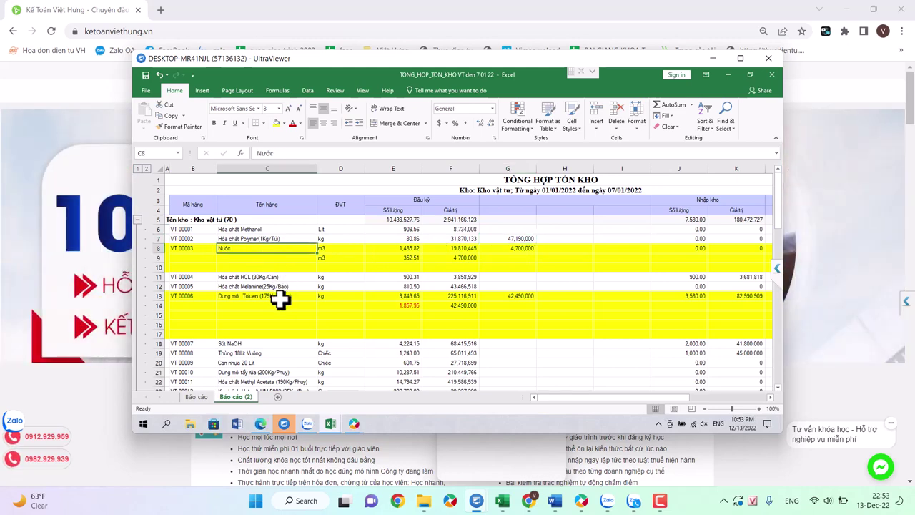
pyautogui.click(279, 297)
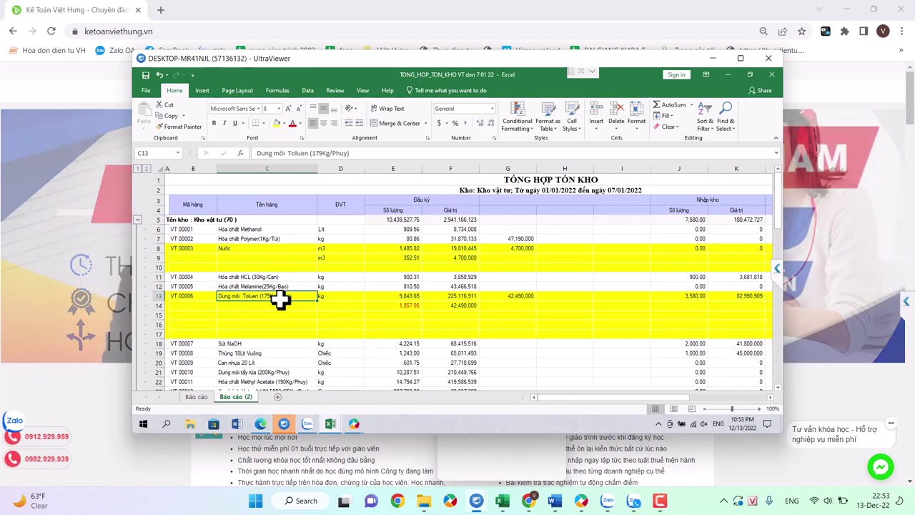
pyautogui.click(518, 248)
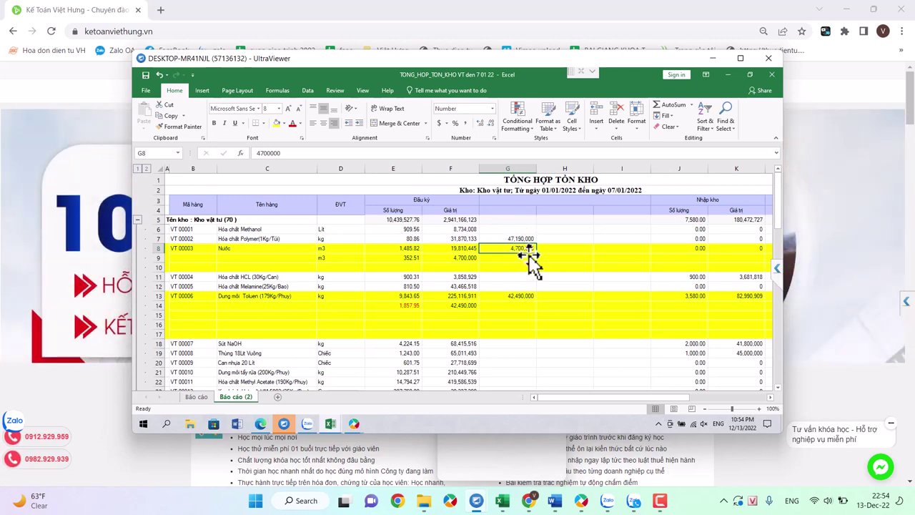
pyautogui.click(522, 300)
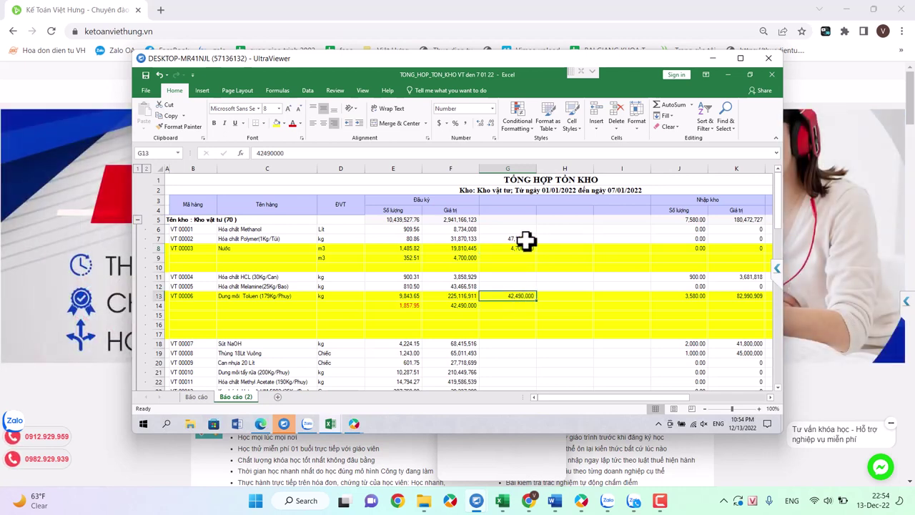
pyautogui.click(525, 248)
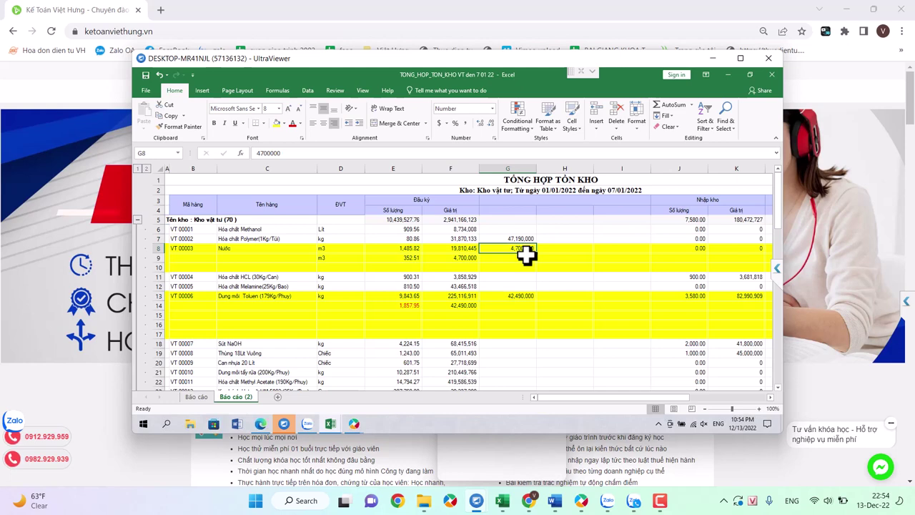
pyautogui.click(530, 296)
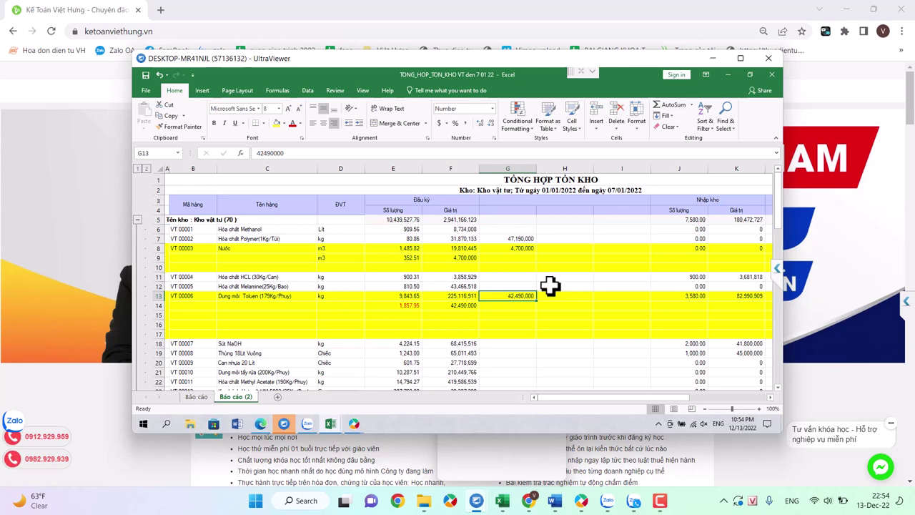
pyautogui.click(529, 248)
pyautogui.click(527, 296)
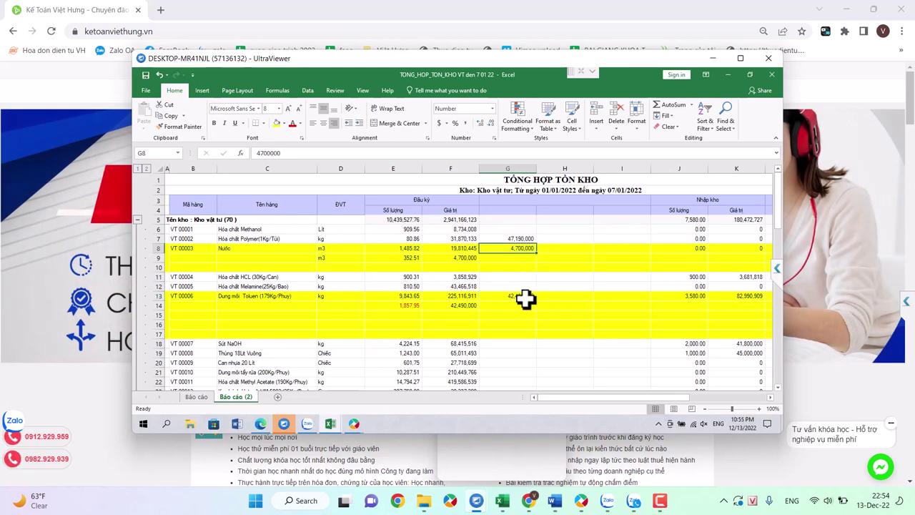
pyautogui.click(503, 248)
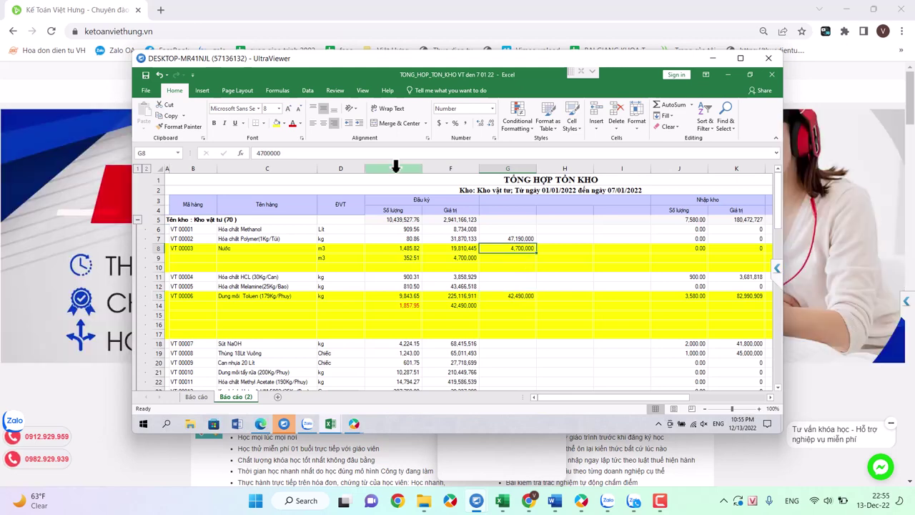
# Color the Nước quantity in E9 red and select the Toluen rows 13 to 14
pyautogui.click(464, 259)
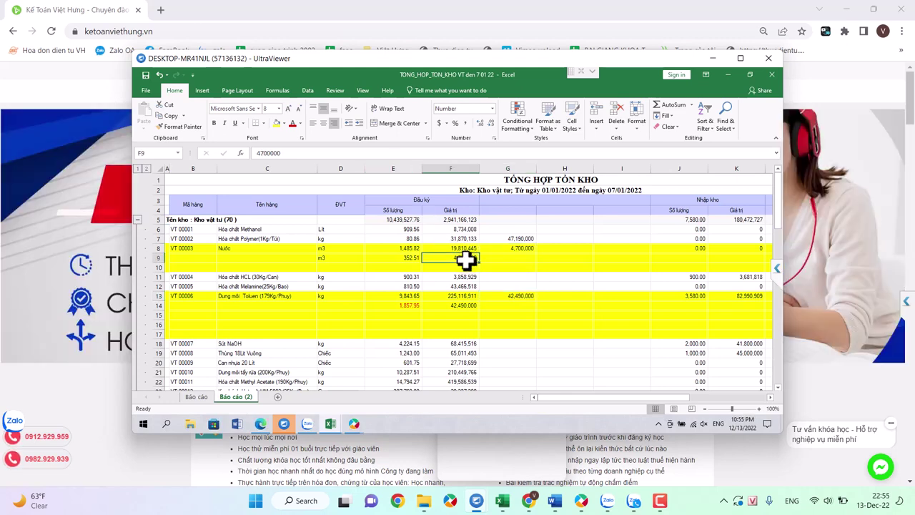
pyautogui.click(393, 257)
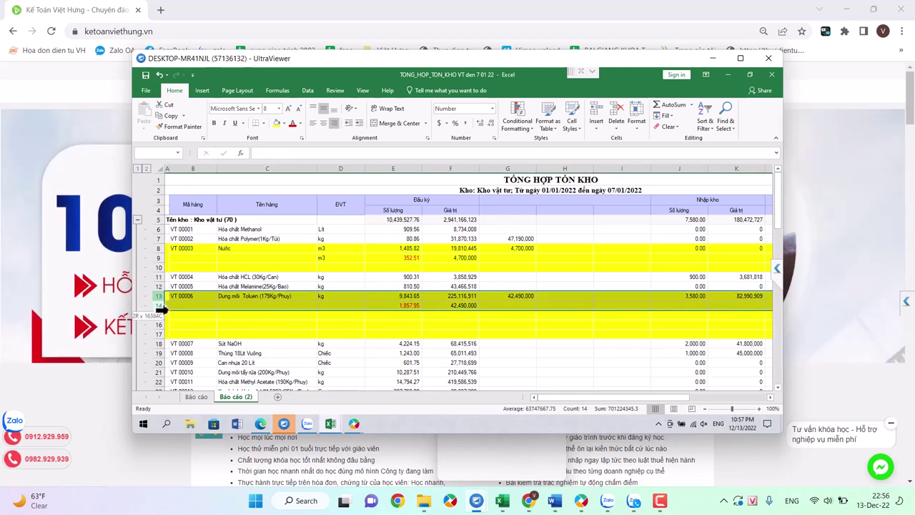
pyautogui.moveTo(159, 296); pyautogui.dragTo(161, 308)
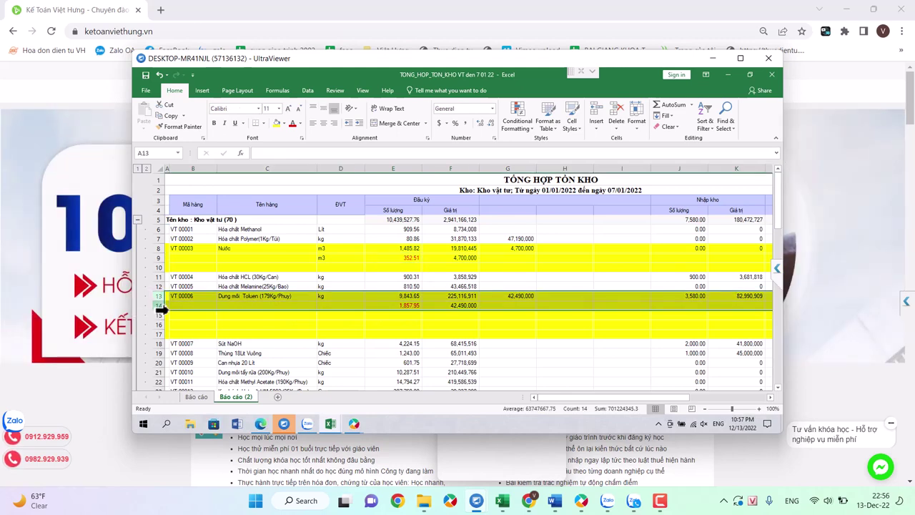
# Switch to MISA SME and close the Tổng hợp tồn kho report
pyautogui.moveTo(353, 427)
pyautogui.click(385, 392)
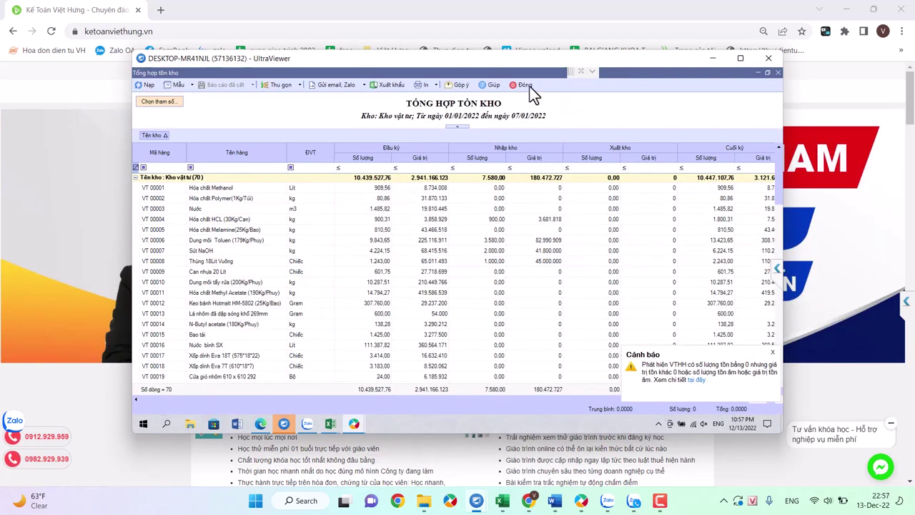
pyautogui.click(526, 85)
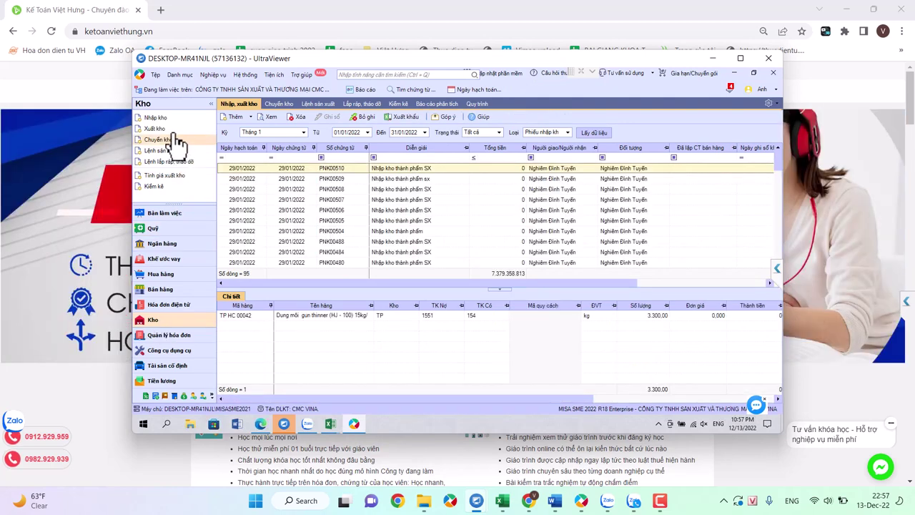
# Create a Sản xuất stock issue voucher dated 07/01/2022 for VT 00003 Nước from warehouse VT with a quantity of 352,51
pyautogui.click(170, 130)
pyautogui.write('3')
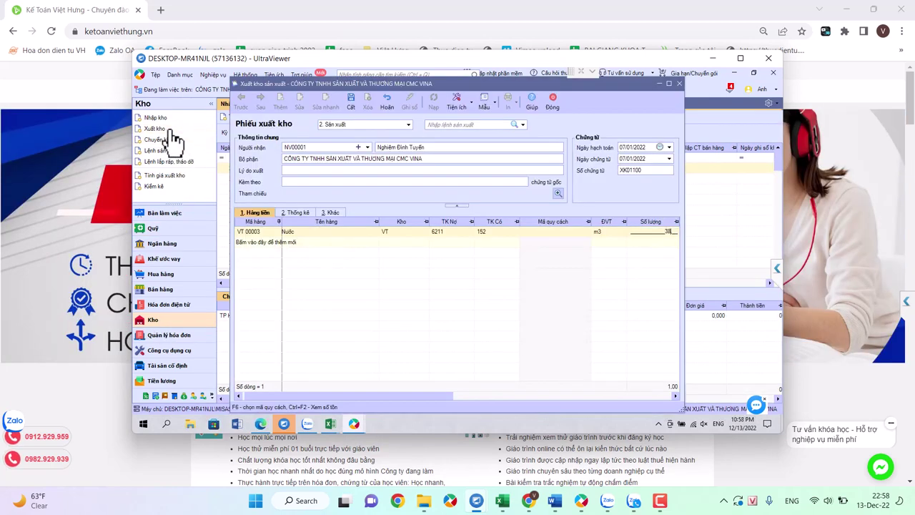
pyautogui.write('52')
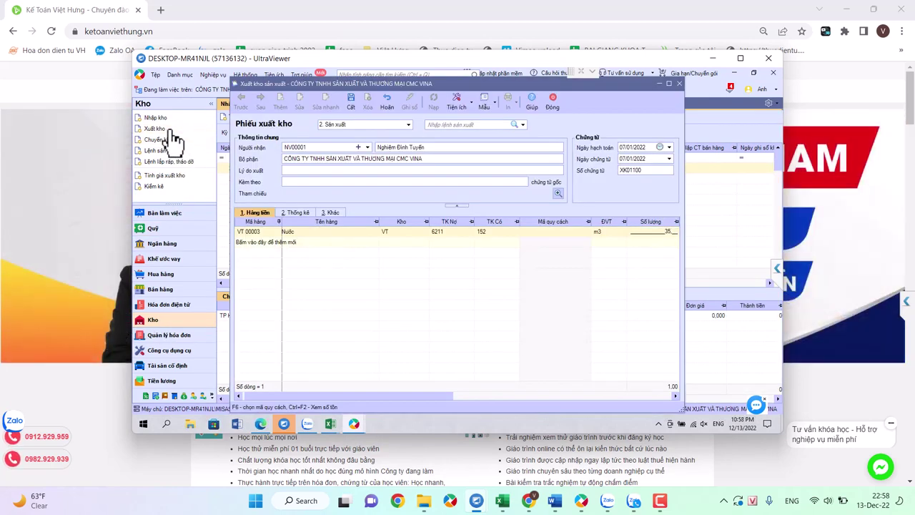
pyautogui.write(',51')
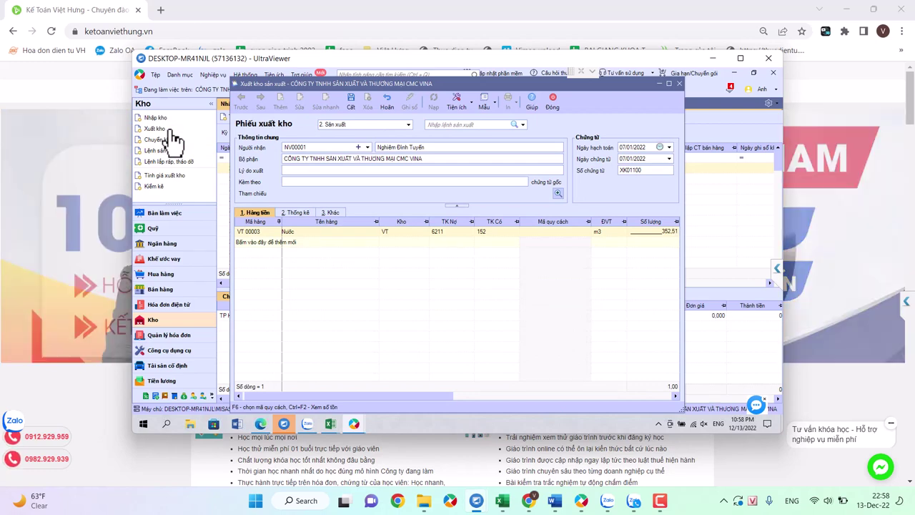
# Copy the Nước quantity from E9 in the VT workbook and set the voucher's quantity to 352,00
pyautogui.moveTo(330, 423)
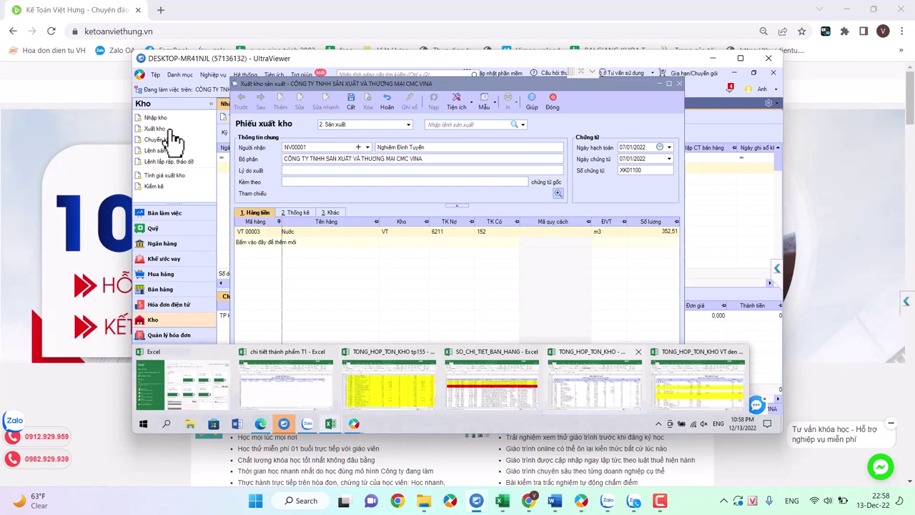
pyautogui.click(698, 382)
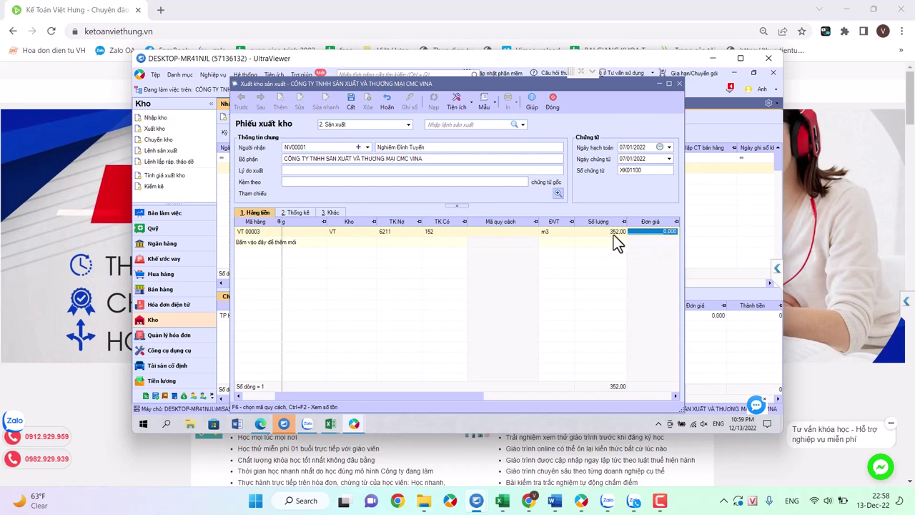
# Switch to the TONG_HOP_TON_KHO VT workbook in Excel and copy the Toluen item code VT 00006 from B13
pyautogui.moveTo(332, 421)
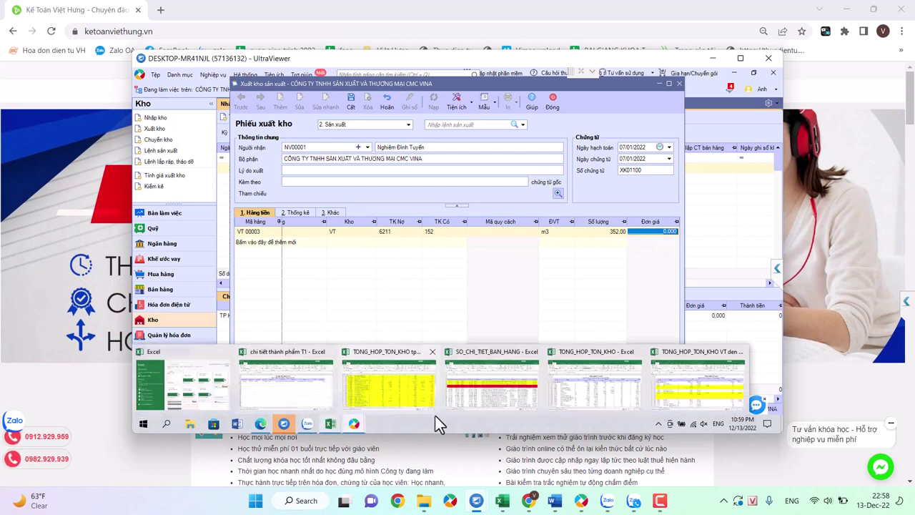
pyautogui.click(689, 398)
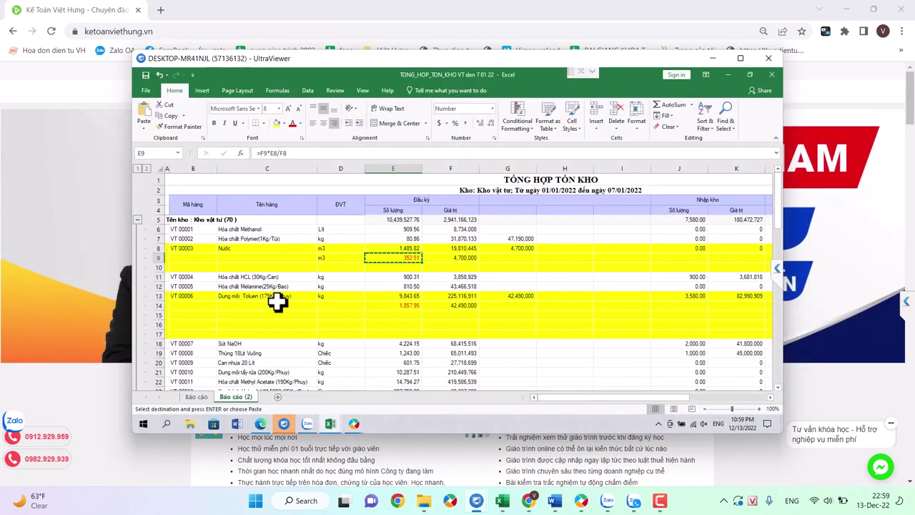
pyautogui.click(196, 295)
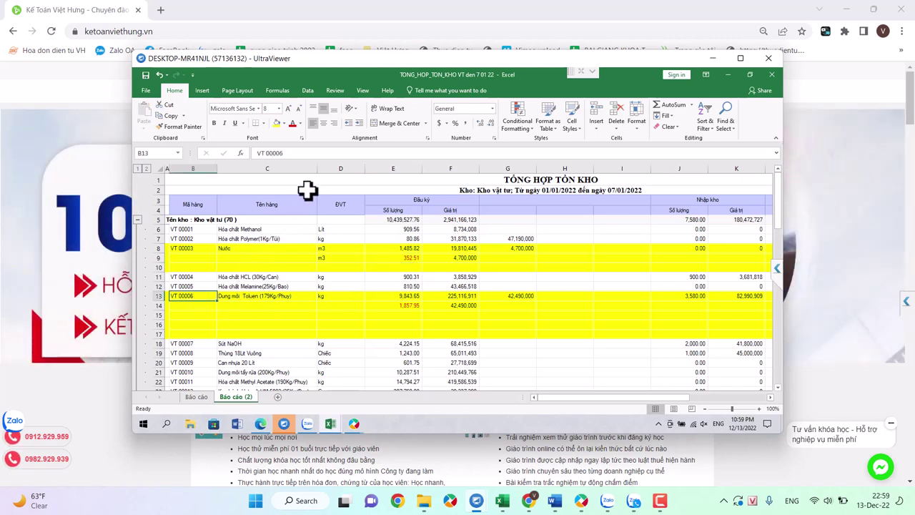
pyautogui.moveTo(289, 156); pyautogui.dragTo(250, 153)
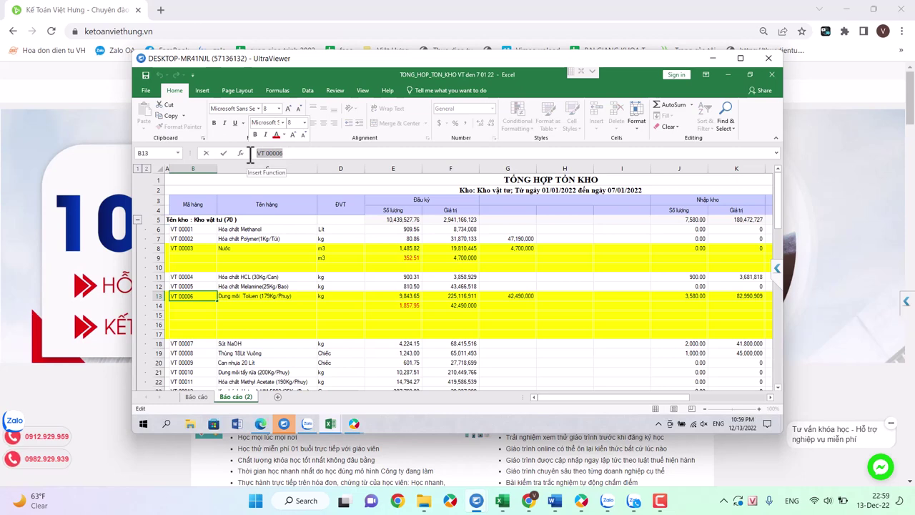
pyautogui.click(292, 153)
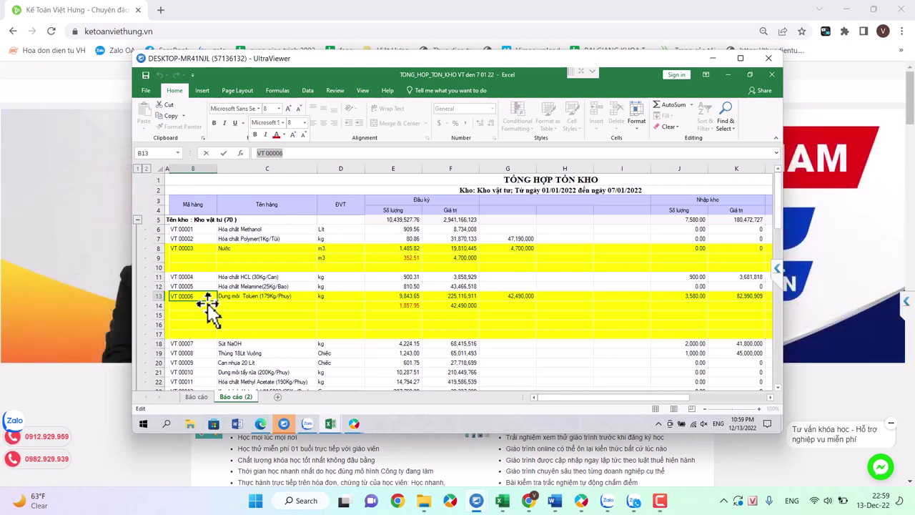
# Return to the MISA stock issue voucher and add a second item line with code VT 00006
pyautogui.hotkey('alt', 'Tab')
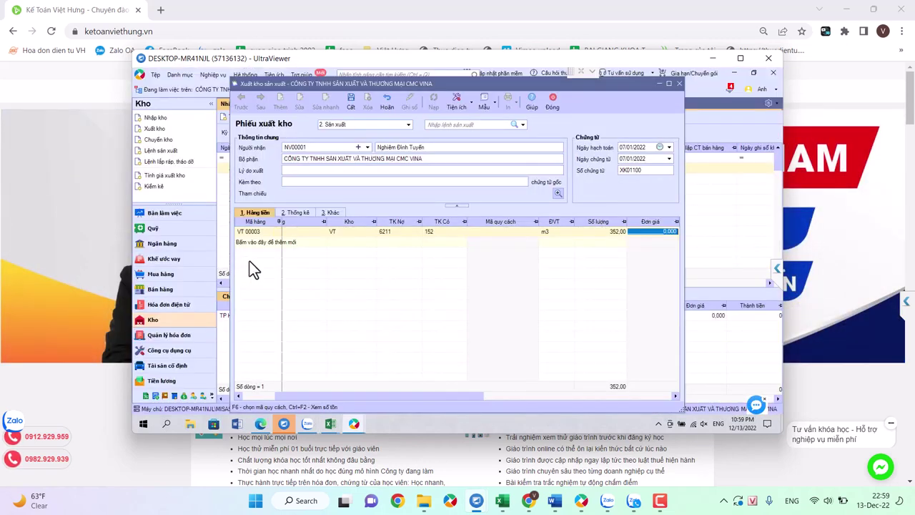
pyautogui.click(278, 241)
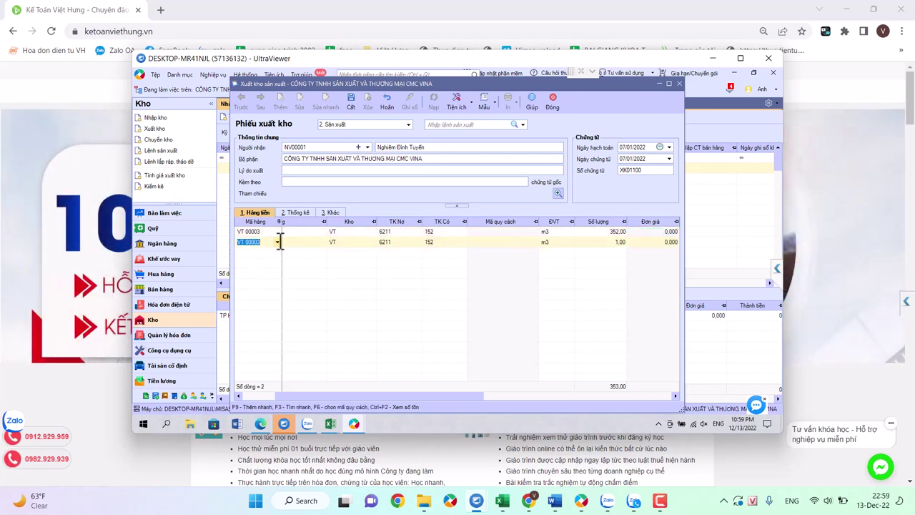
pyautogui.write('VT 00006')
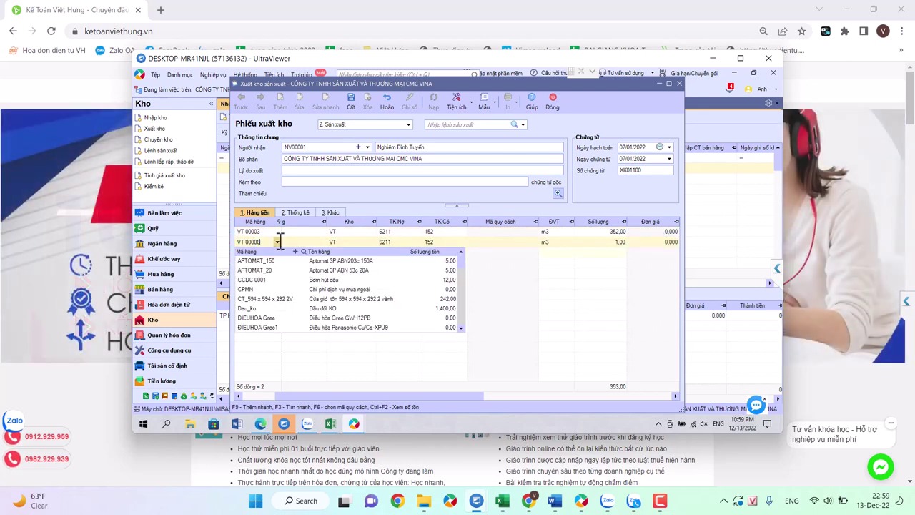
pyautogui.press('Return')
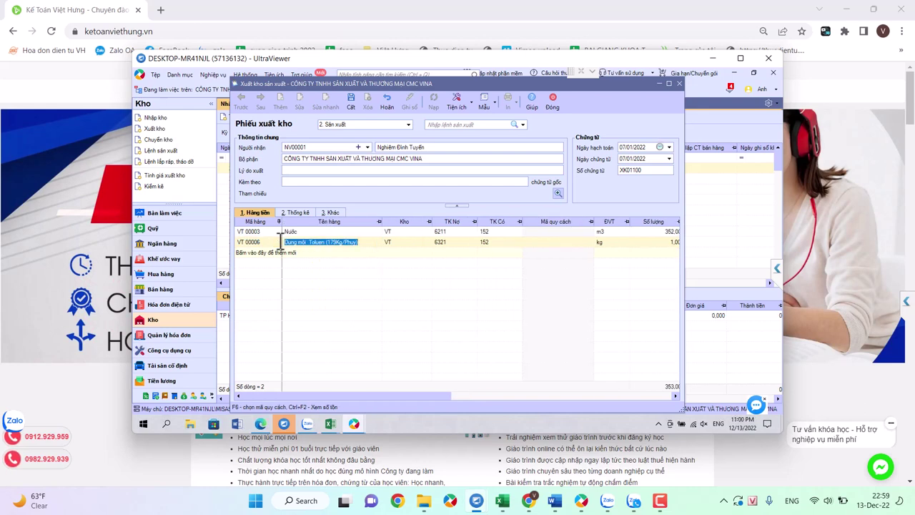
# Set the debit account (TK Nợ) of the Toluen line to 6211
pyautogui.press('Tab')
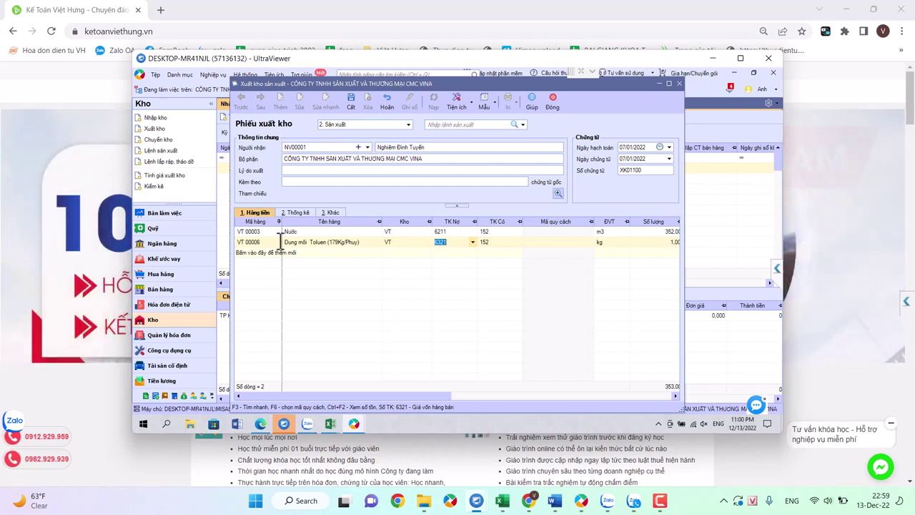
pyautogui.write('6211')
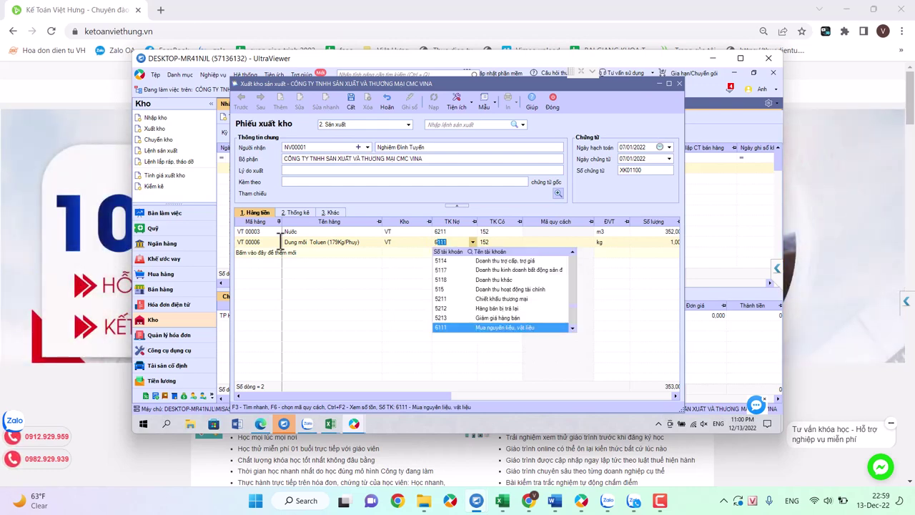
pyautogui.press('Return')
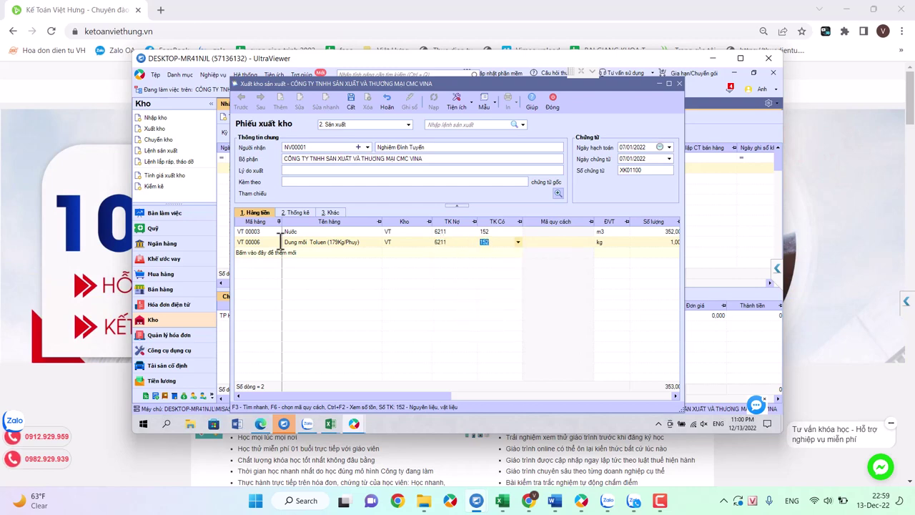